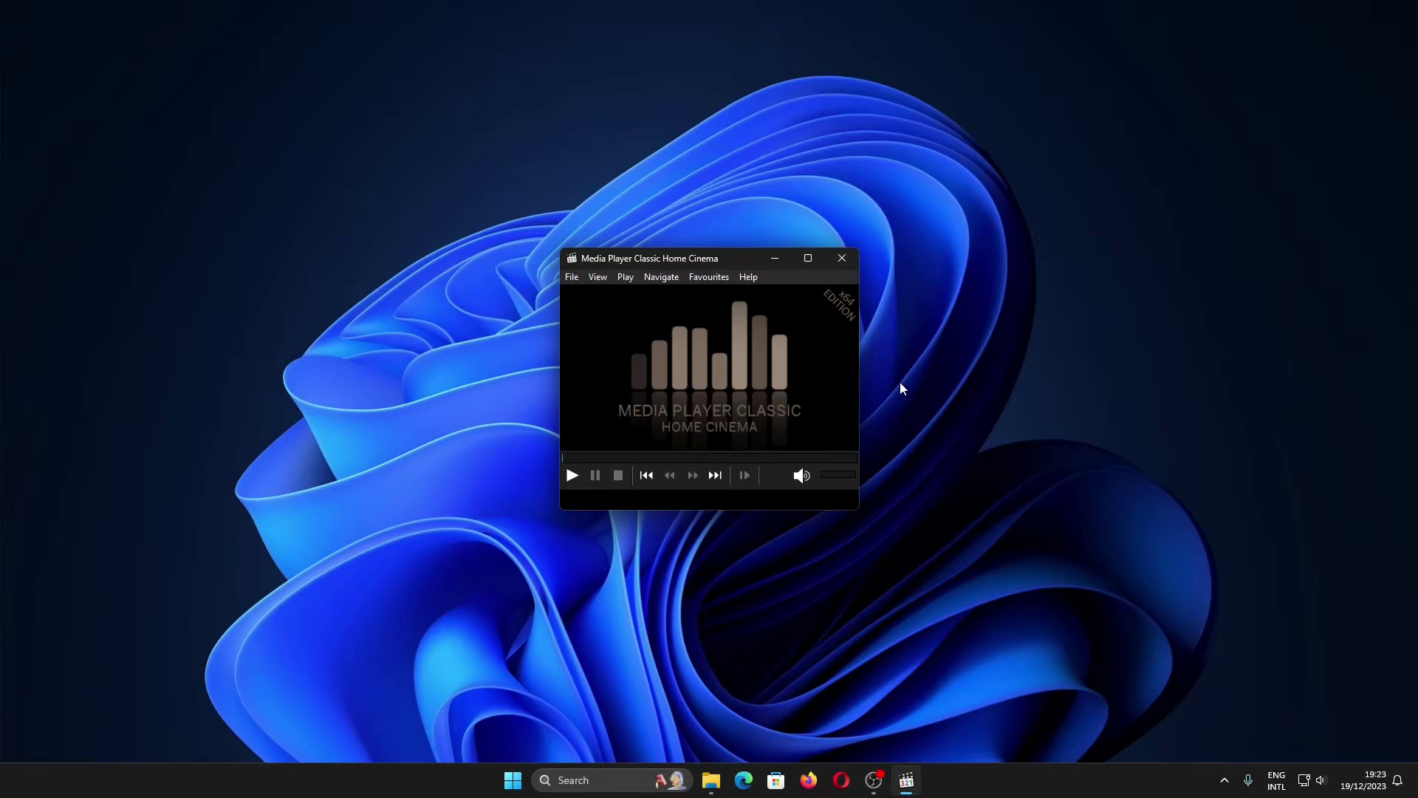
- Check Media Player Classic for updates through the Codec Guide site, and close the player and its version information
left_click(758, 280)
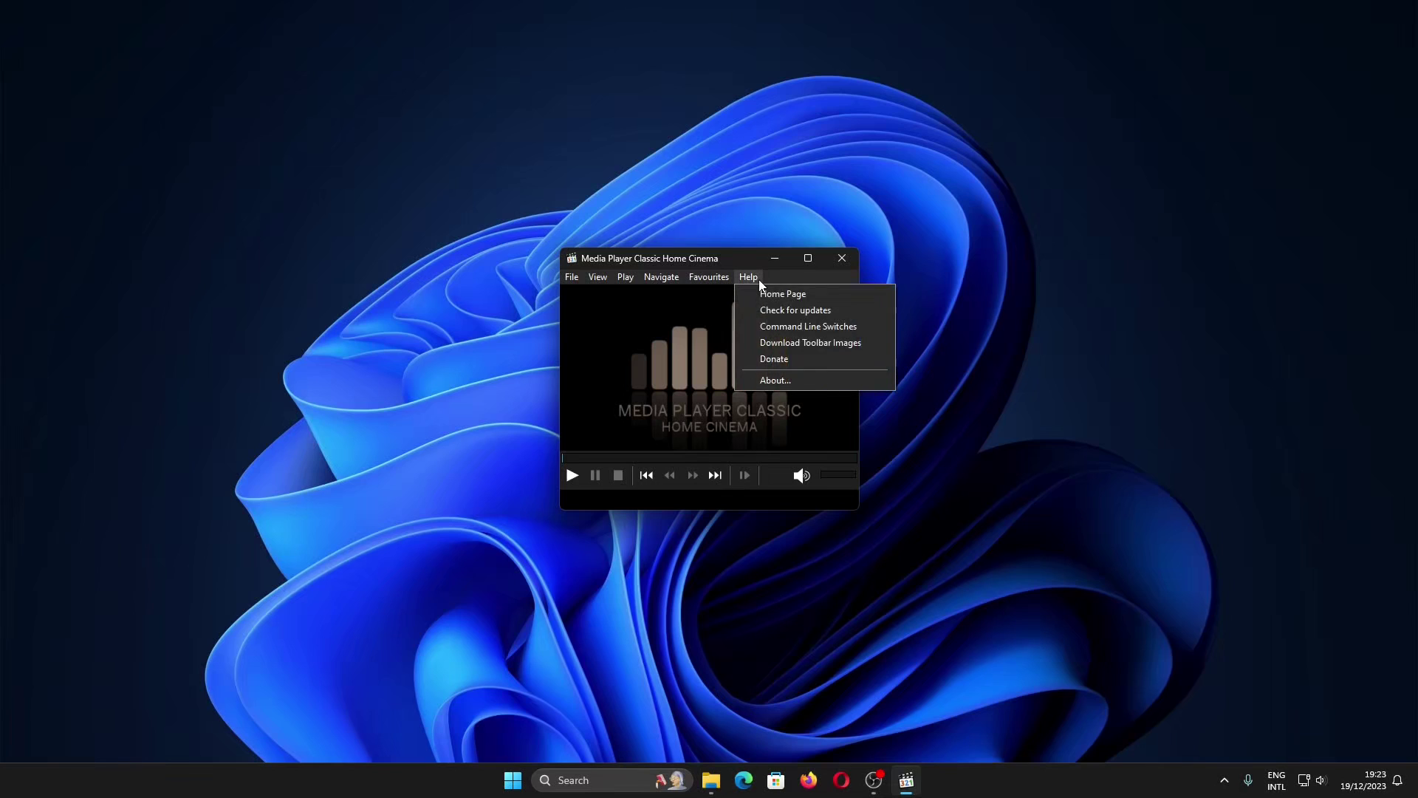
left_click(790, 313)
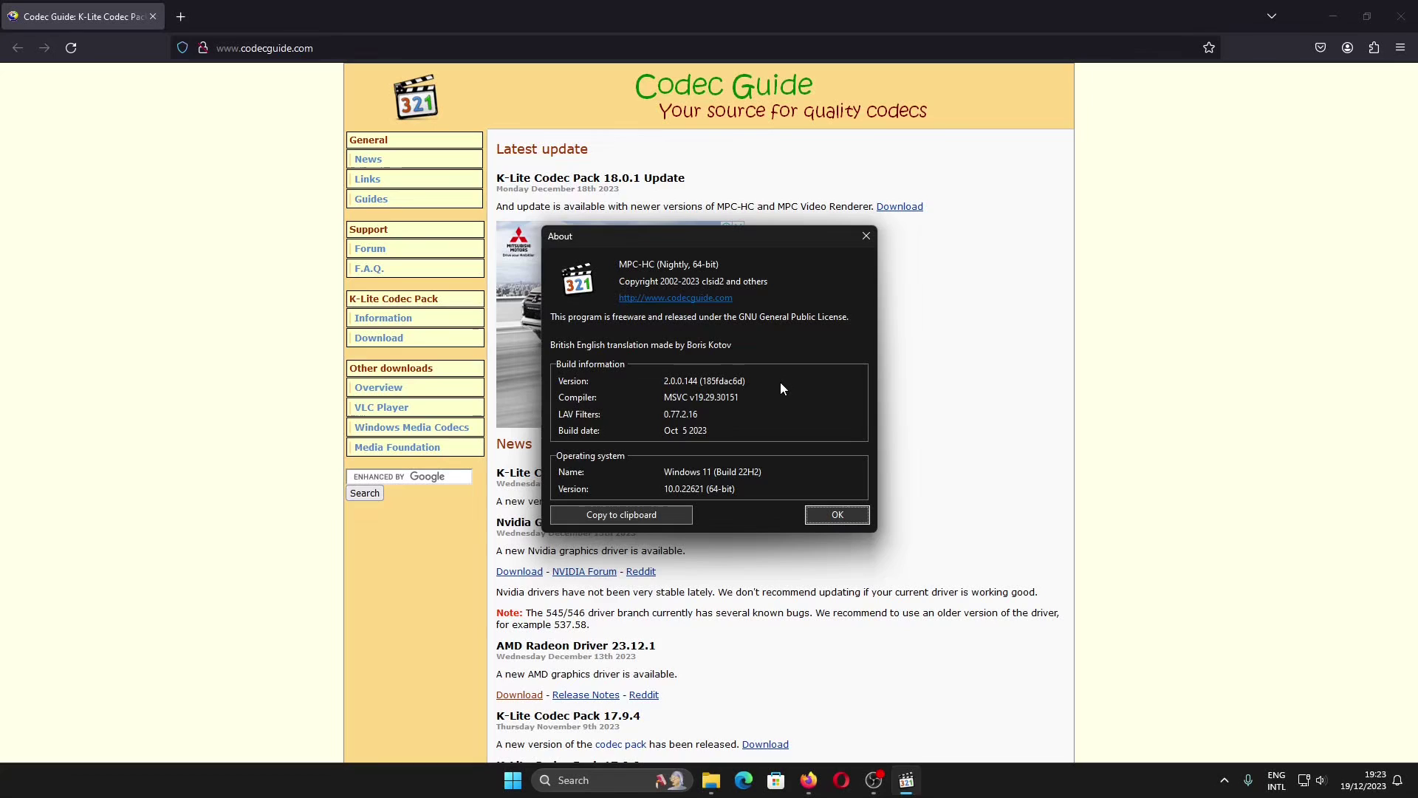
left_click(839, 513)
key("alt+F4")
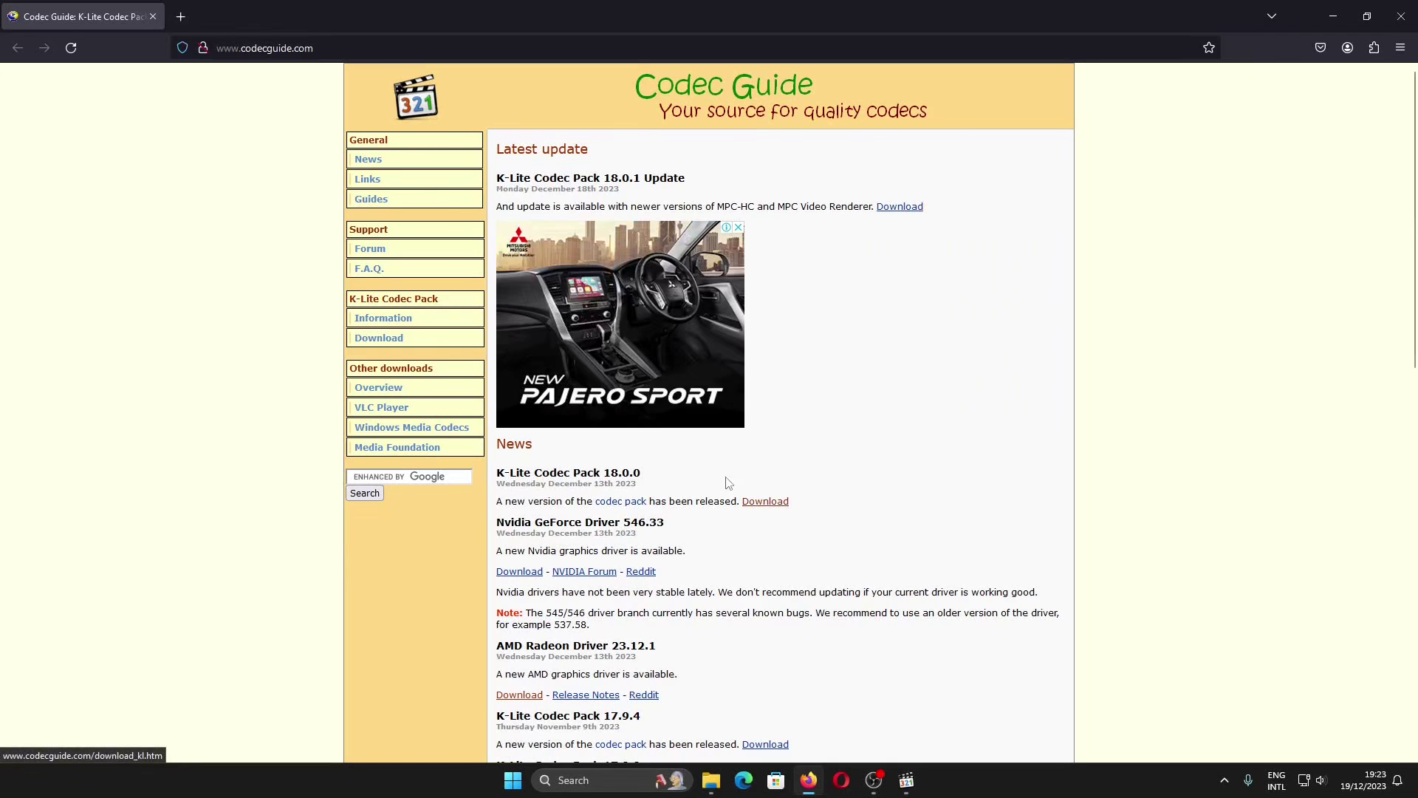
- Download the Full variant of K-Lite Codec Pack 18.0.0 from Server 1 on the Codec Guide site
left_click(397, 345)
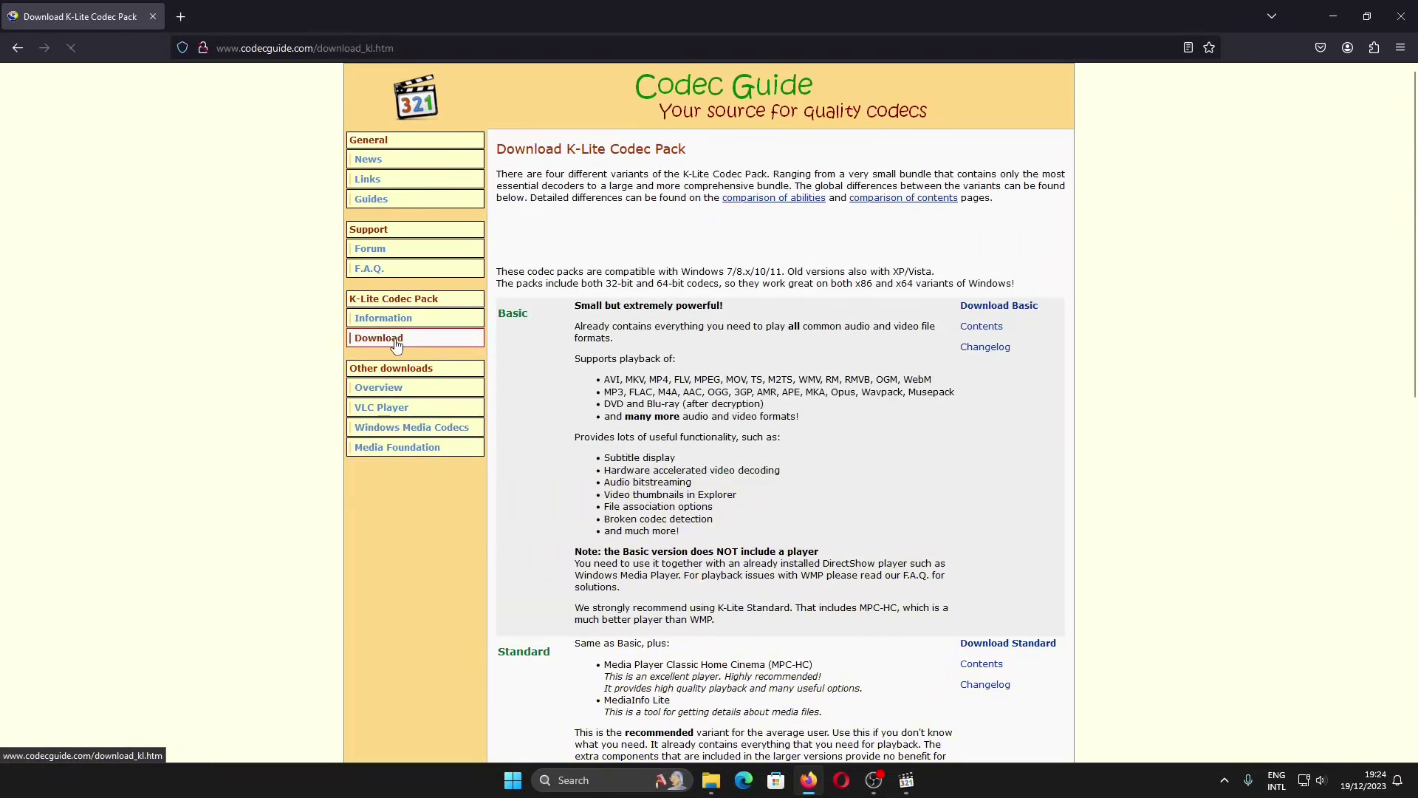
scroll(766, 325, "down", 5)
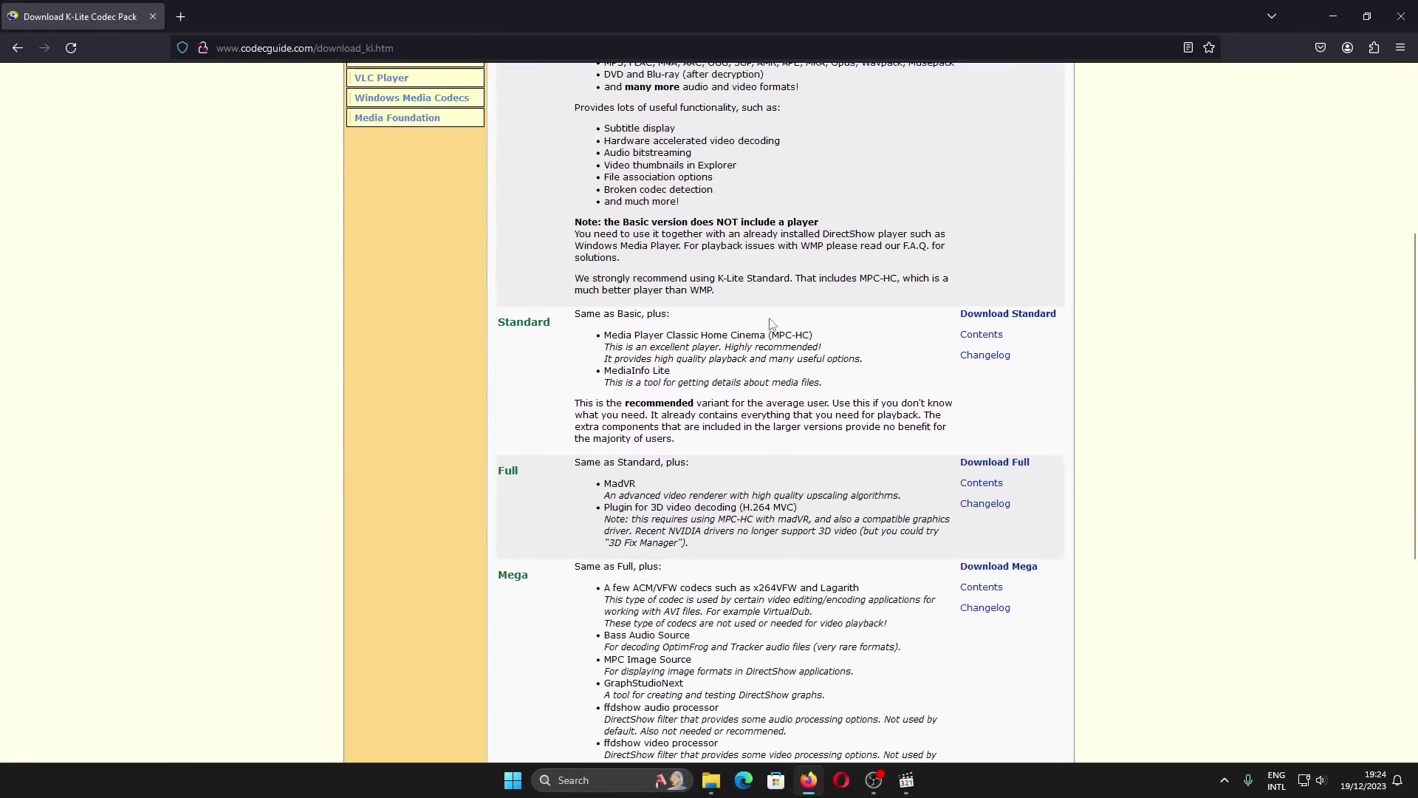
scroll(770, 325, "up", 1)
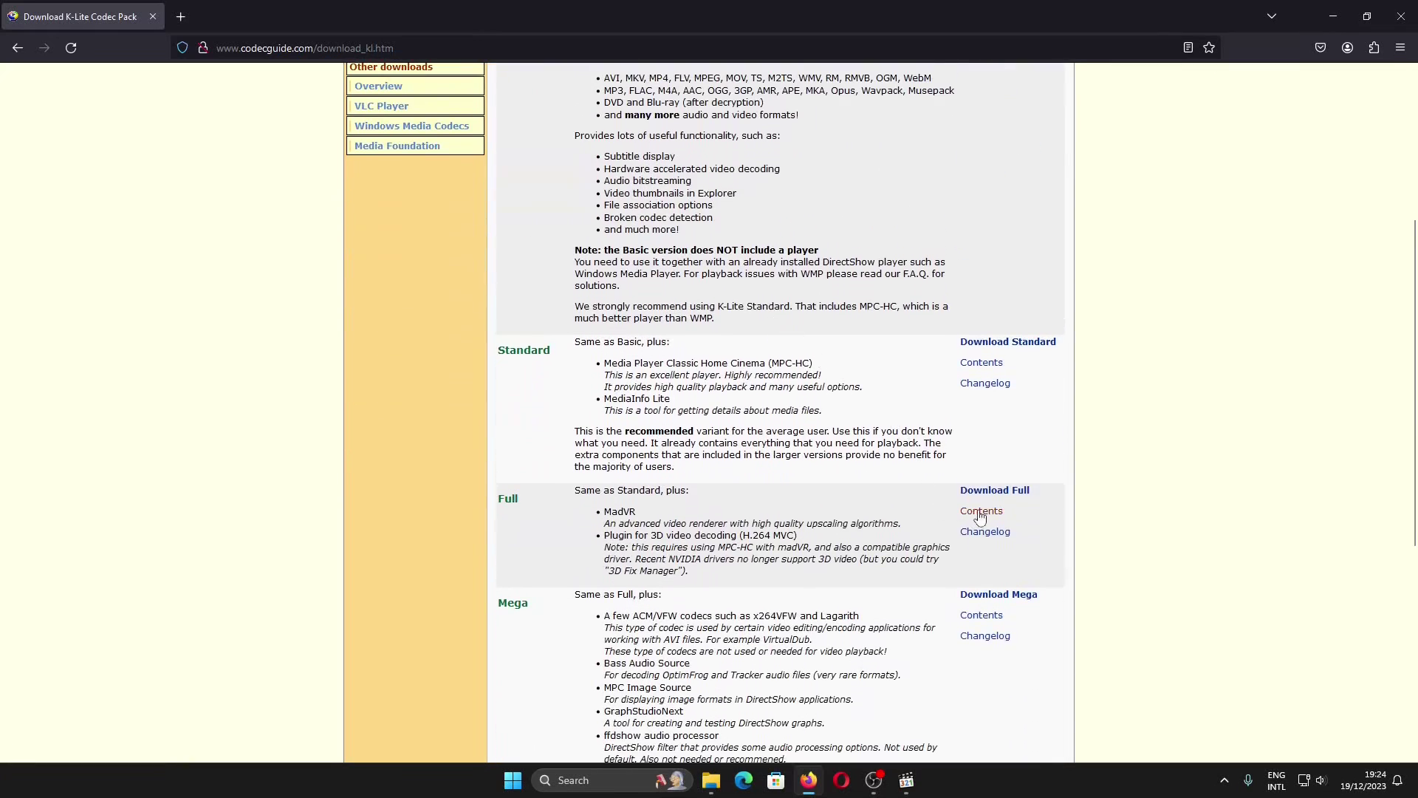
left_click(1003, 492)
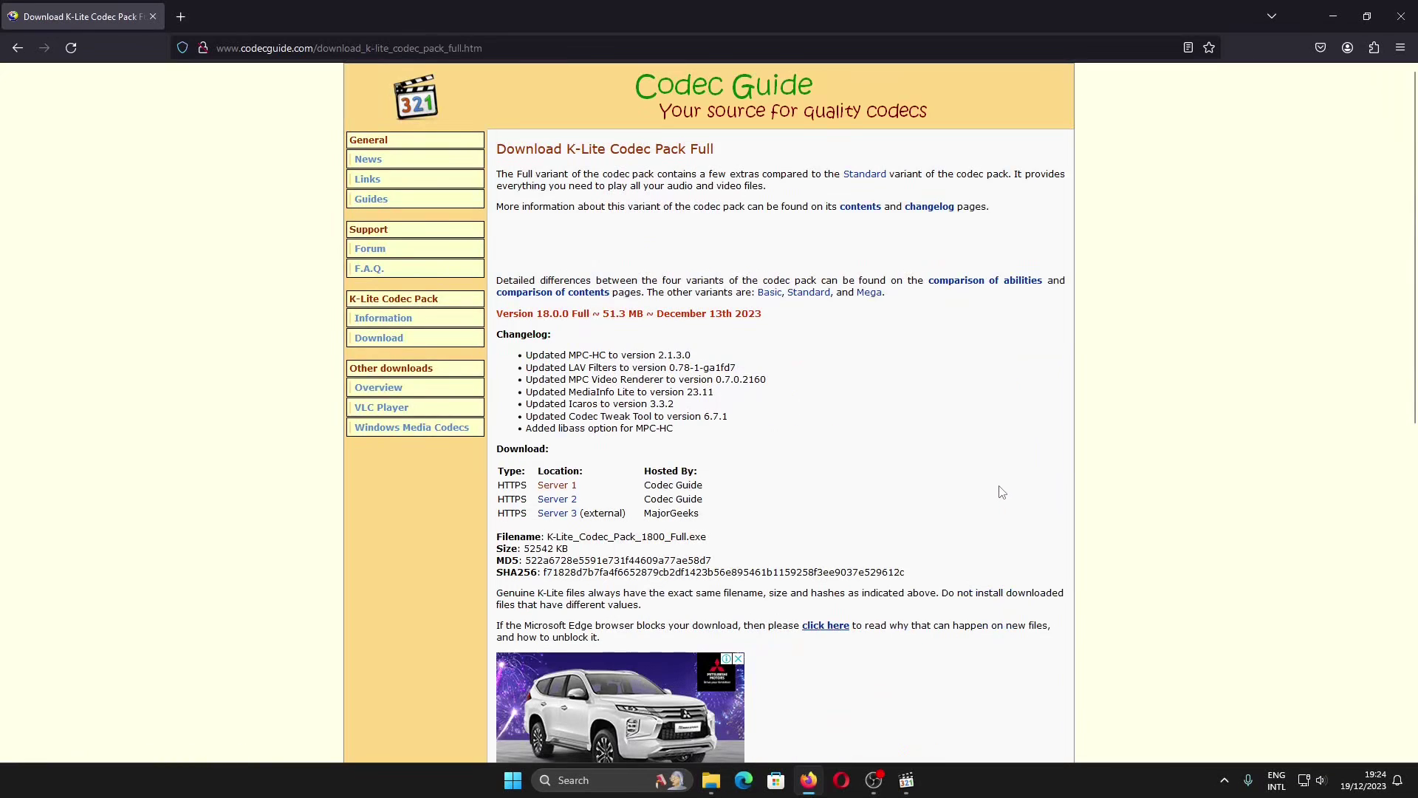
left_click(566, 487)
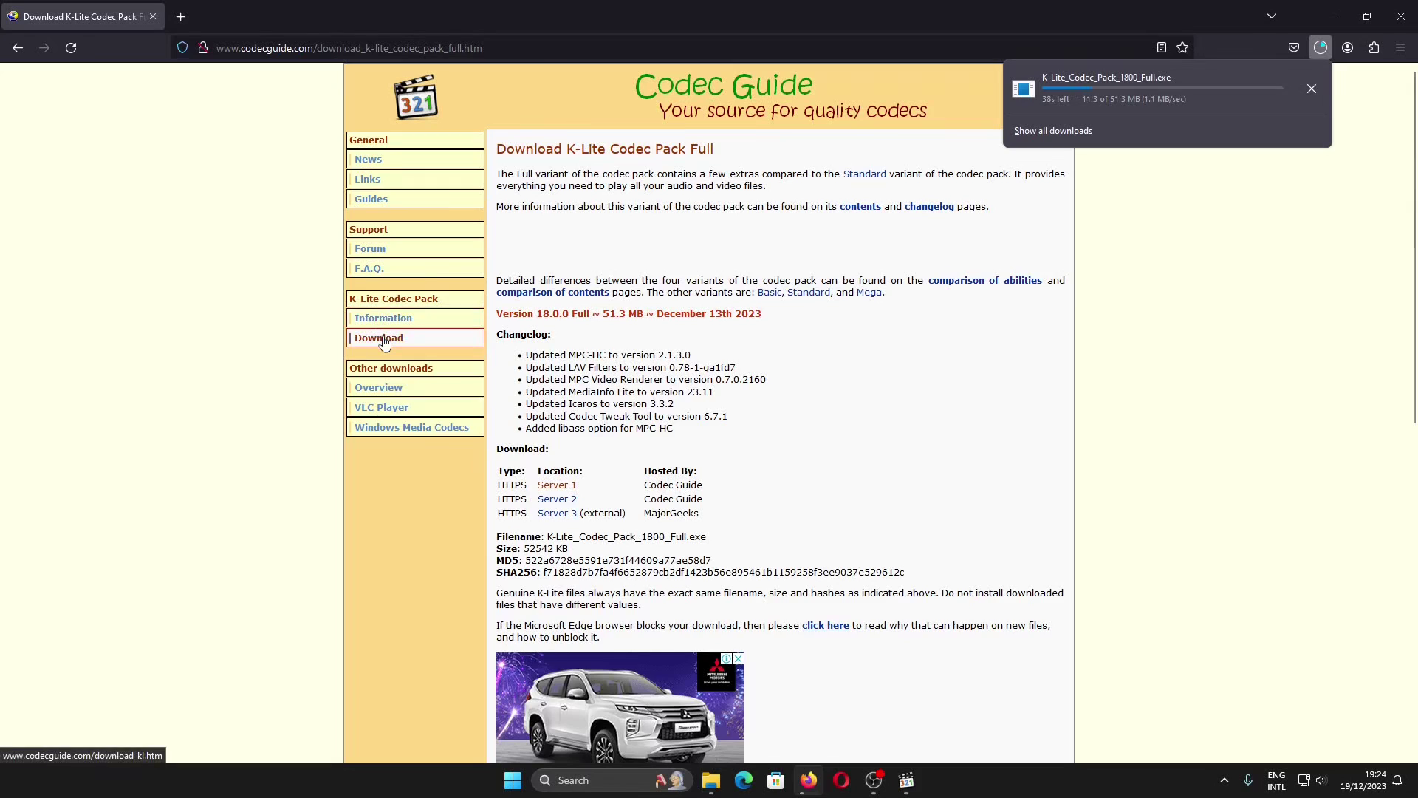
- Follow the download link for the K-Lite Codec Pack 18.0.1 update on the Codec Guide news page
left_click(399, 159)
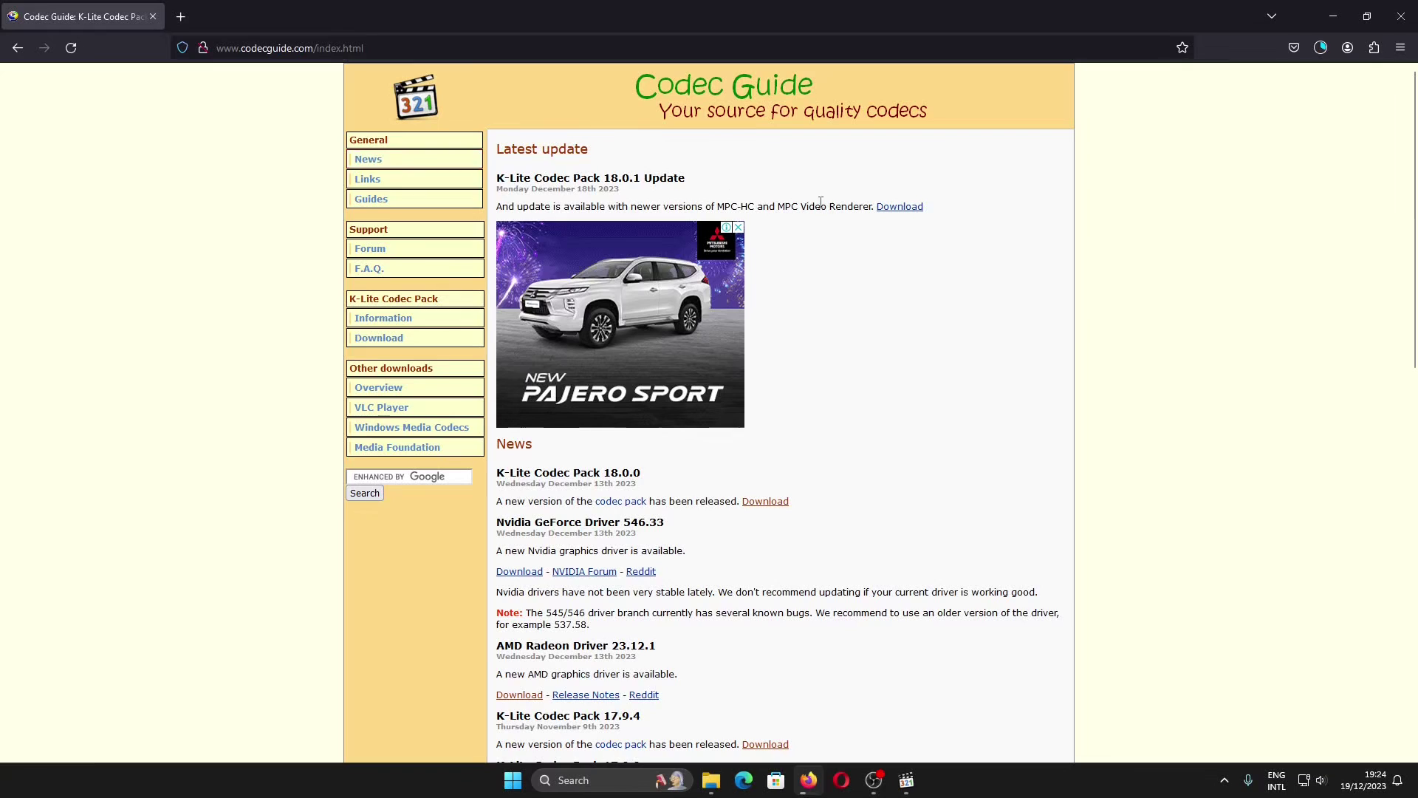
left_click(891, 210)
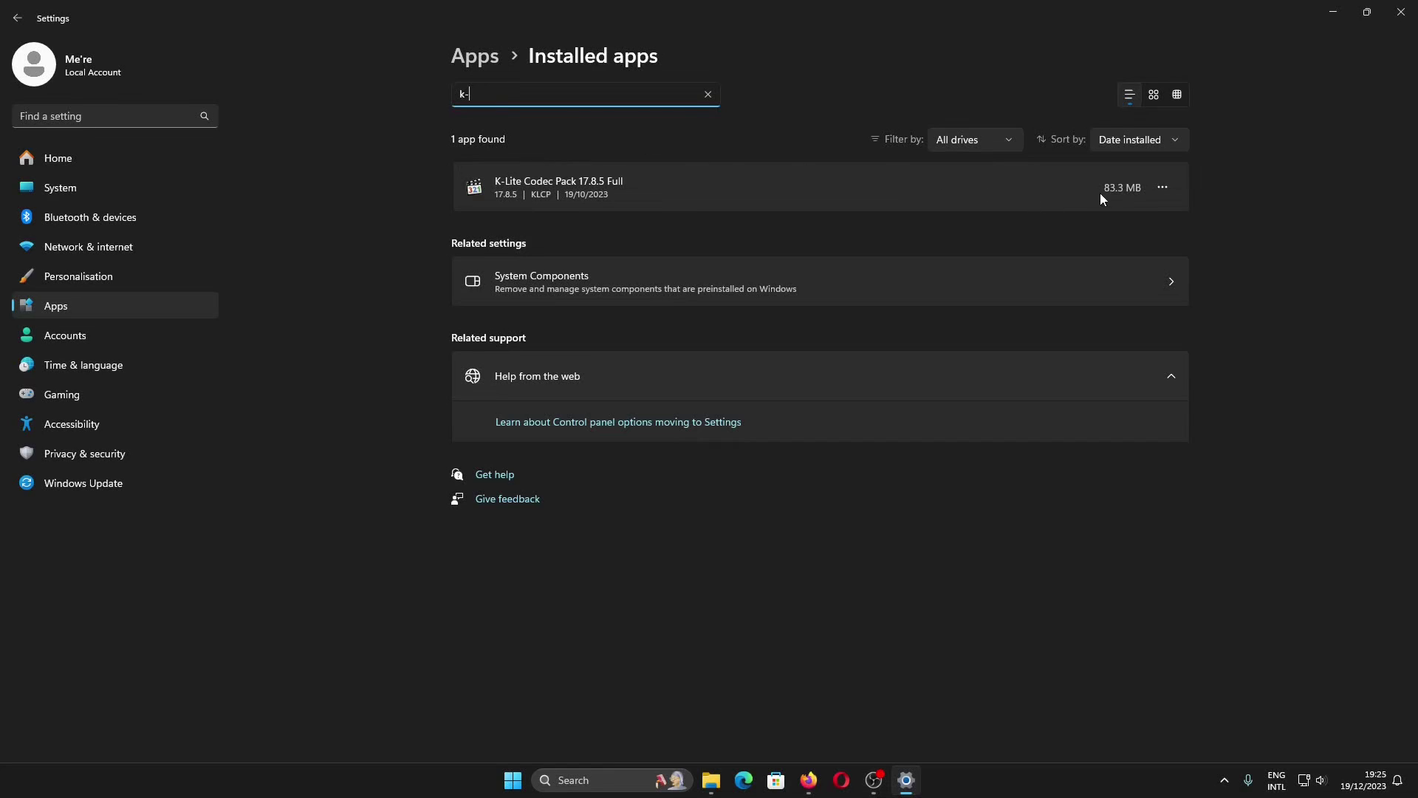
- Uninstall K-Lite Codec Pack 17.8.5 Full from the installed apps, continuing past the feedback form without choosing a problem
left_click(1175, 186)
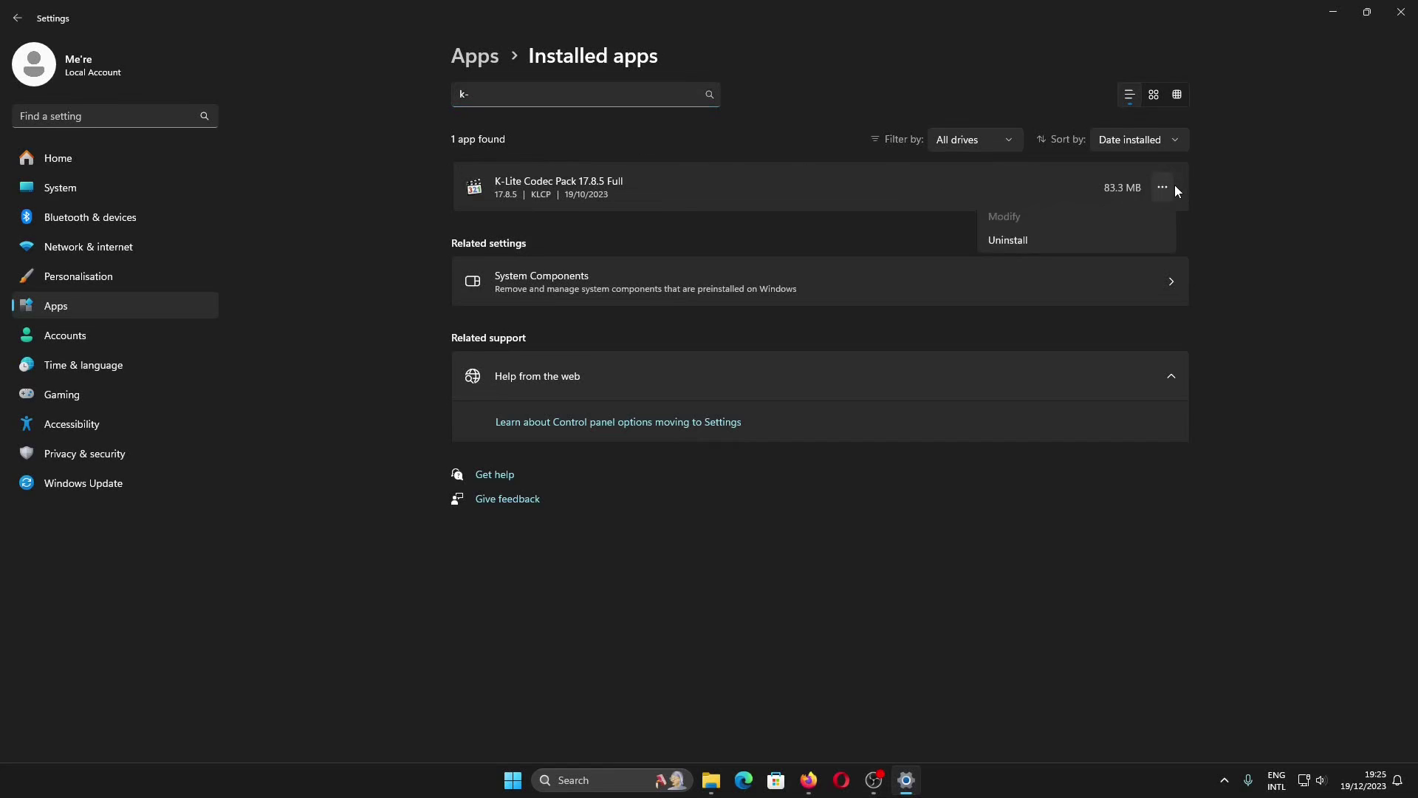
left_click(1029, 243)
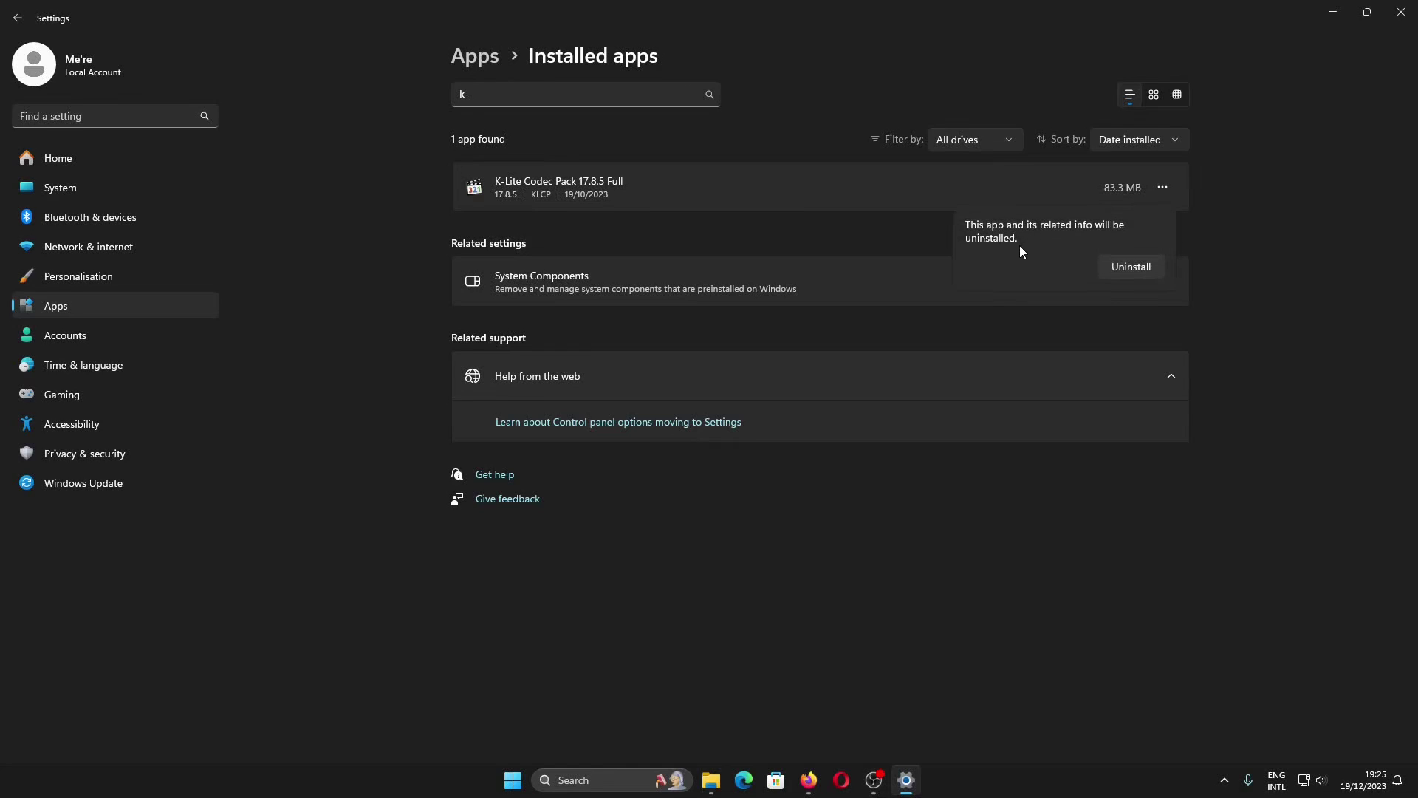
left_click(1129, 272)
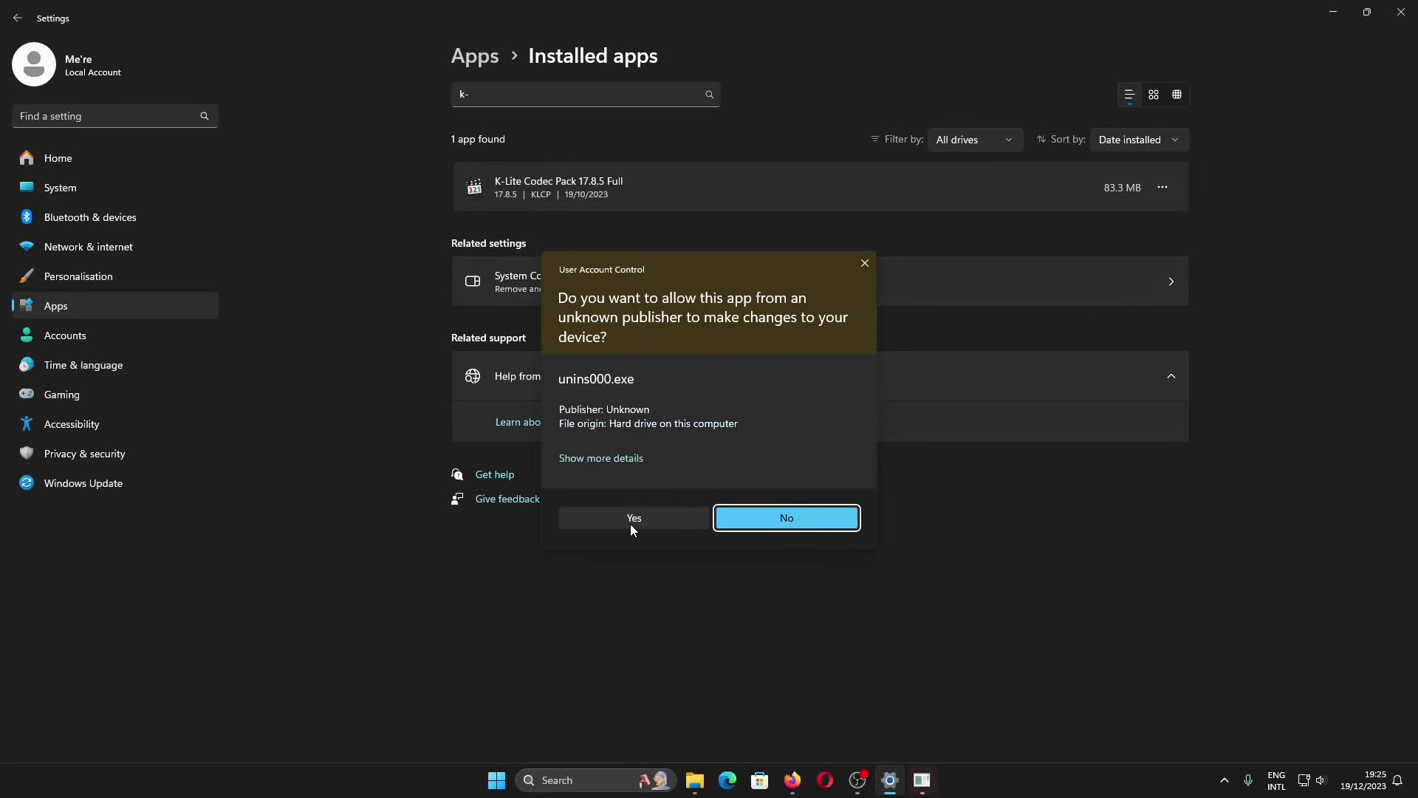
left_click(631, 525)
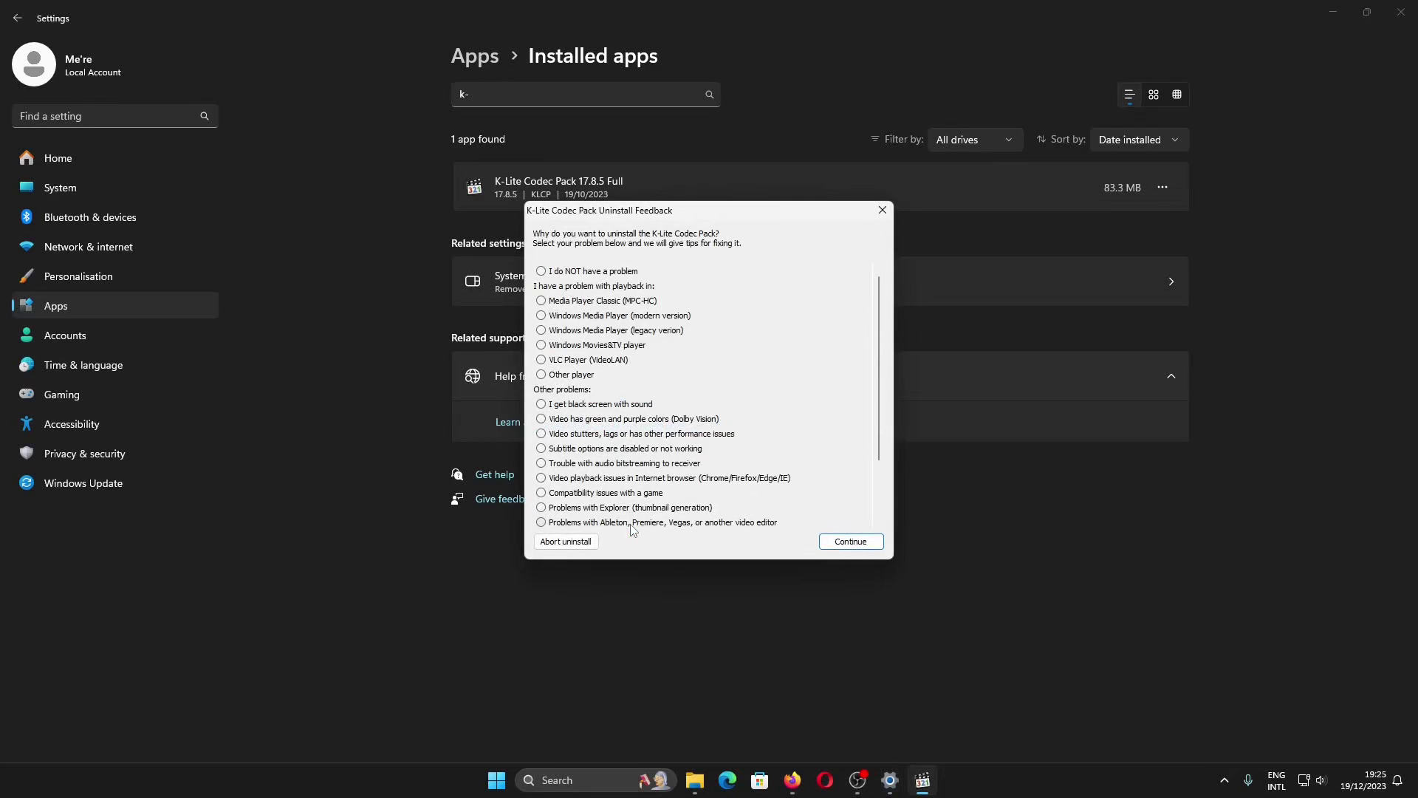
left_click(849, 542)
left_click(762, 442)
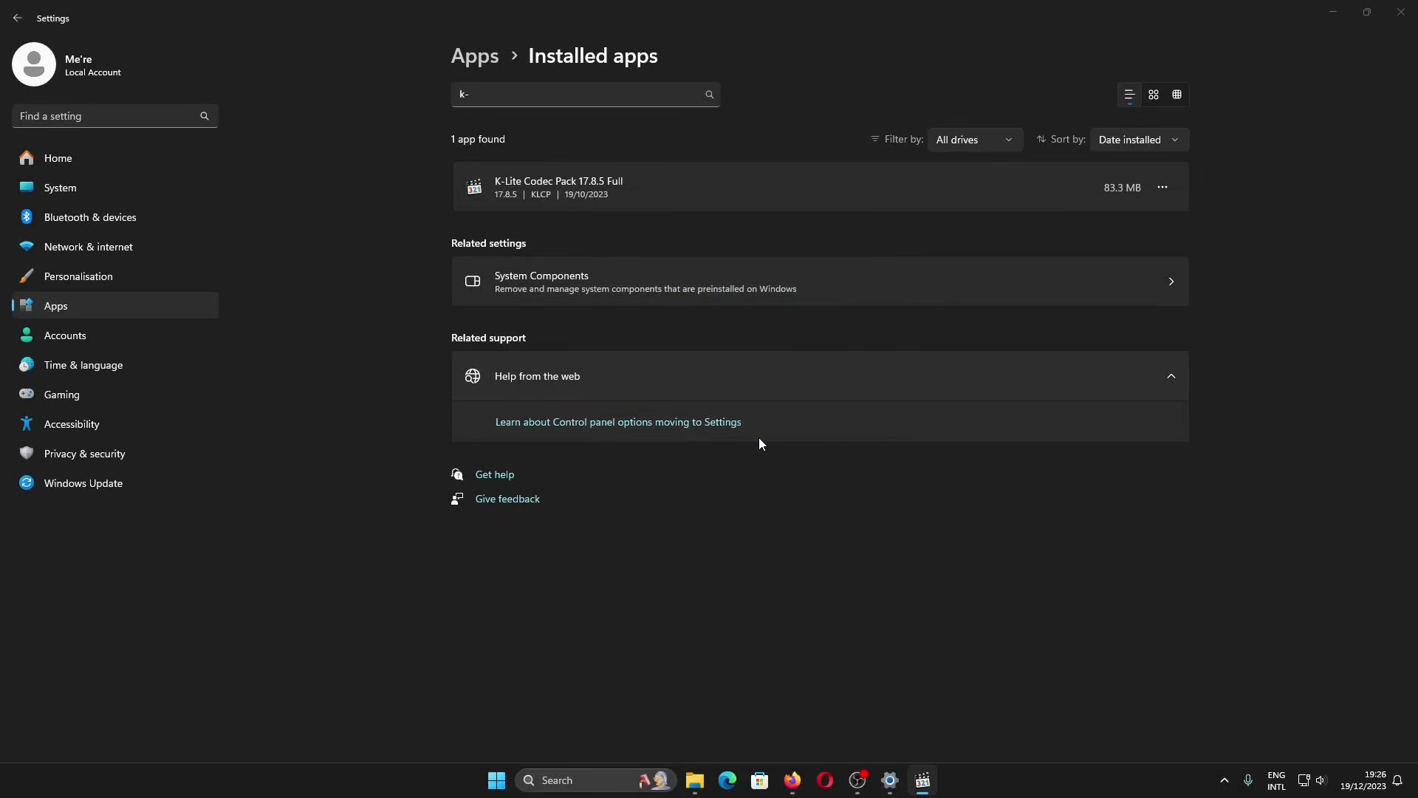
left_click(820, 437)
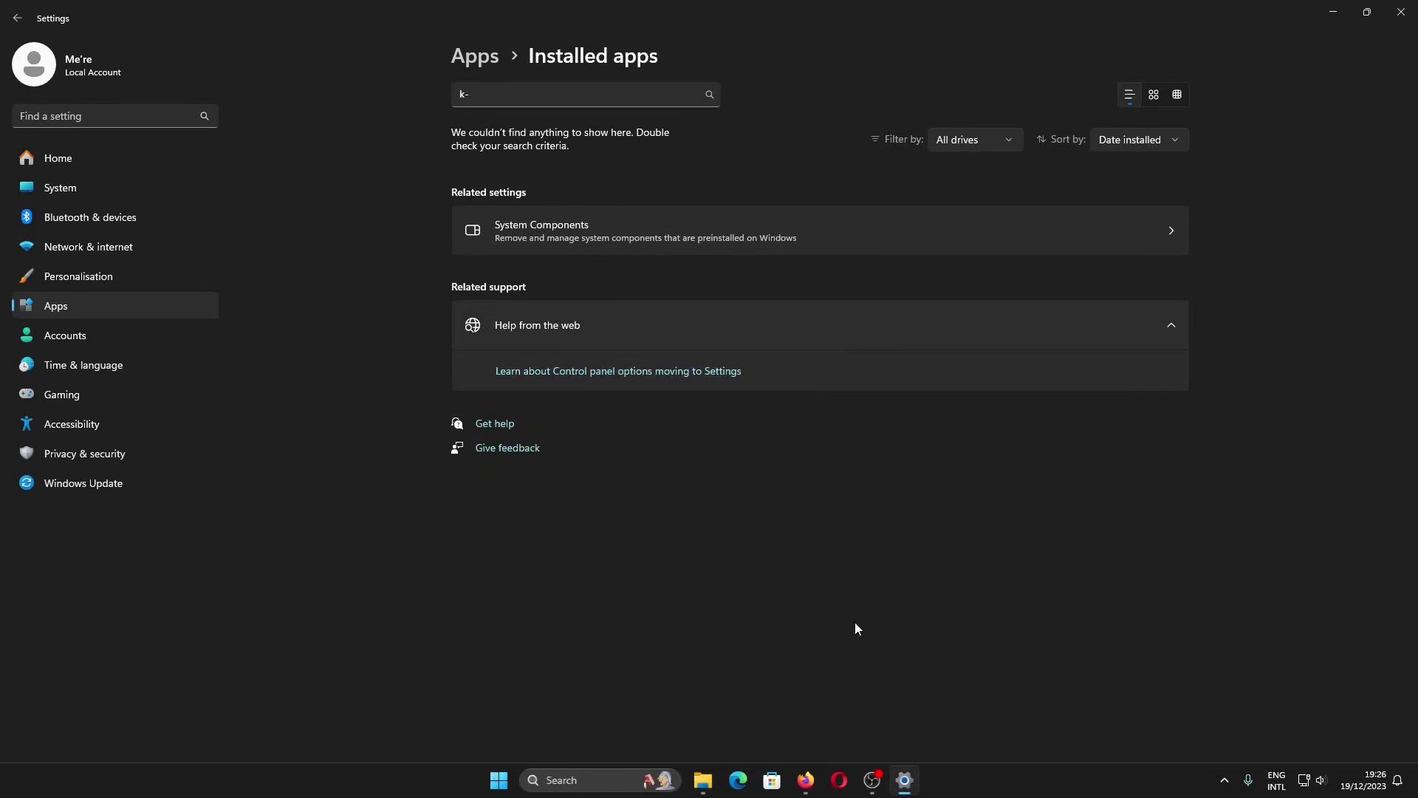
- Switch to File Explorer, run K-Lite_Codec_Pack_1800_Full.exe from Downloads and allow it to make changes
left_click(710, 780)
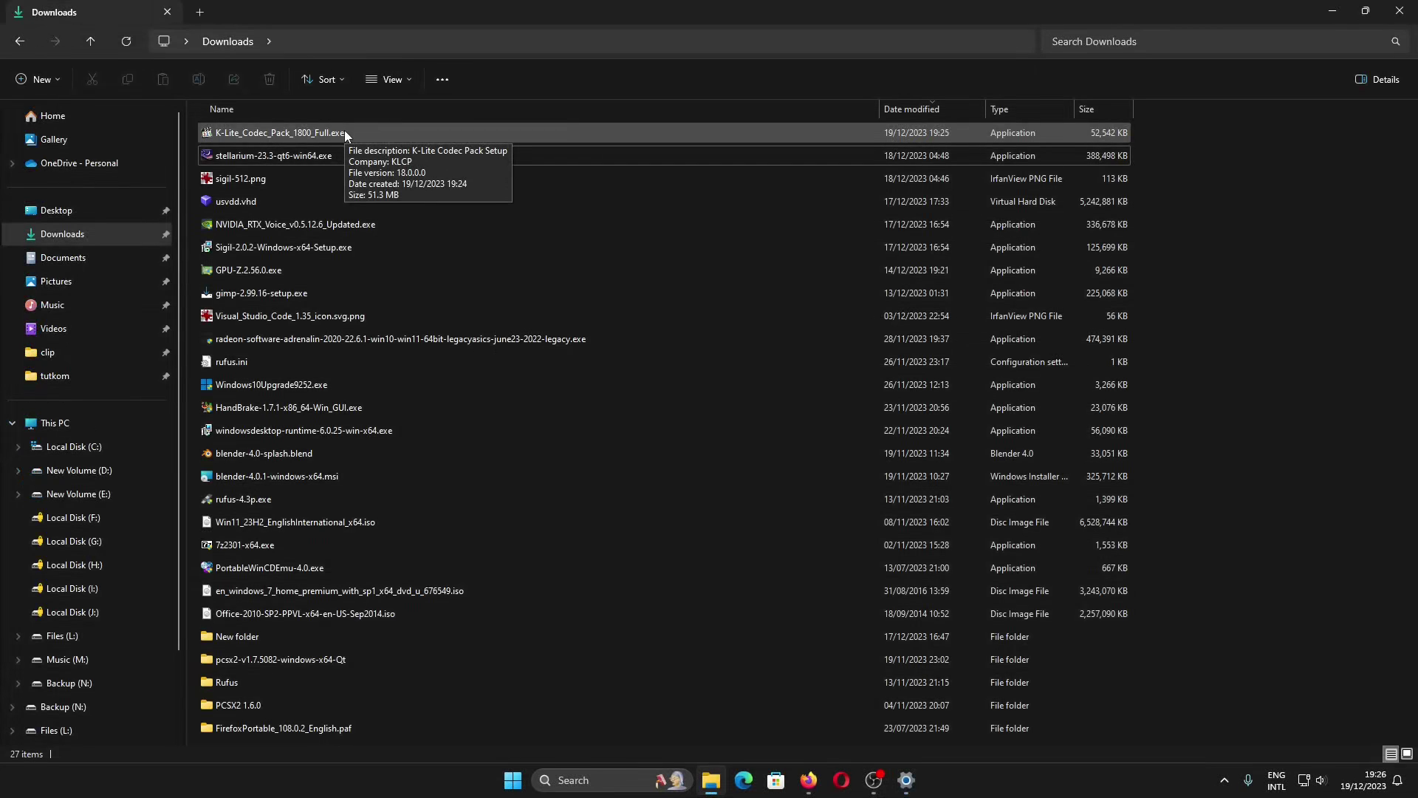
double_click(344, 132)
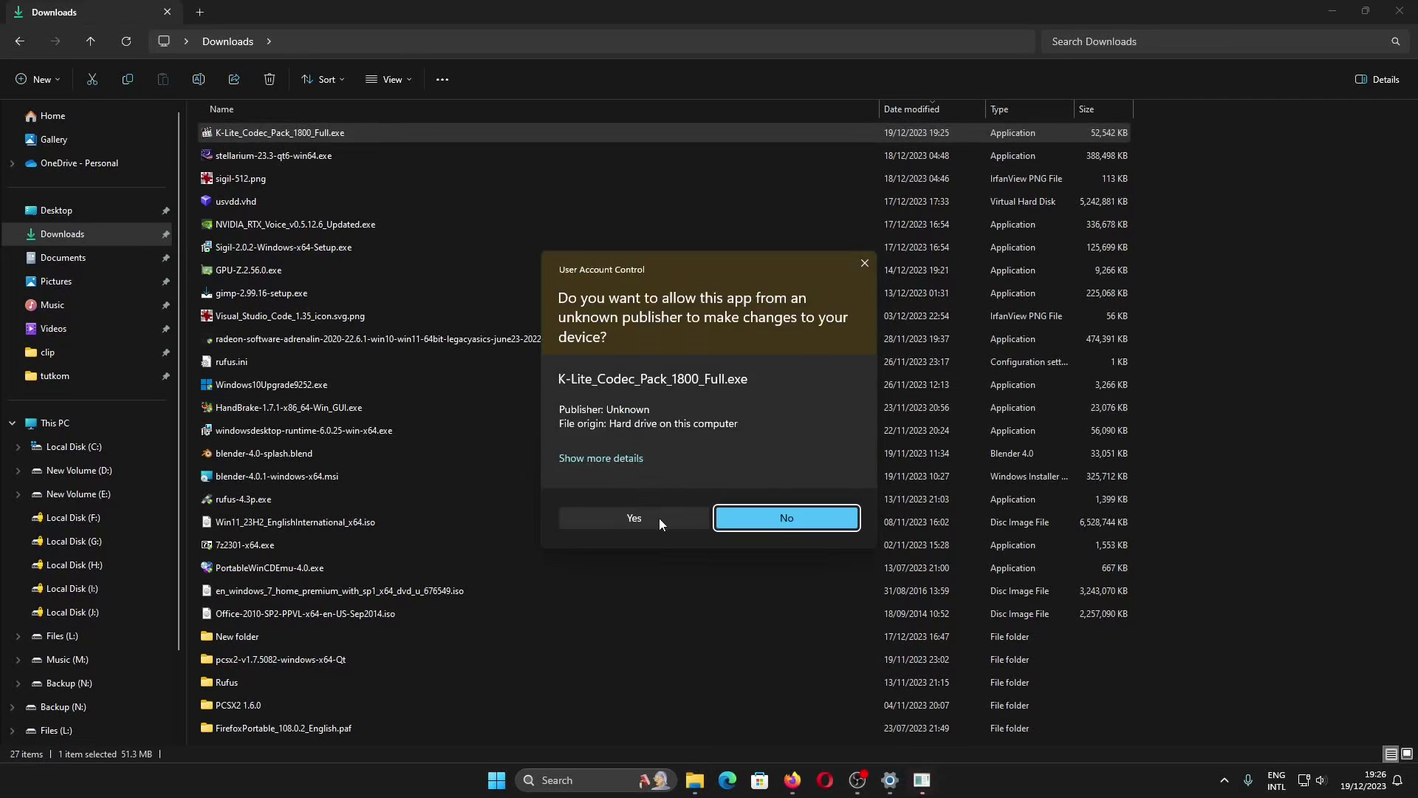
left_click(659, 517)
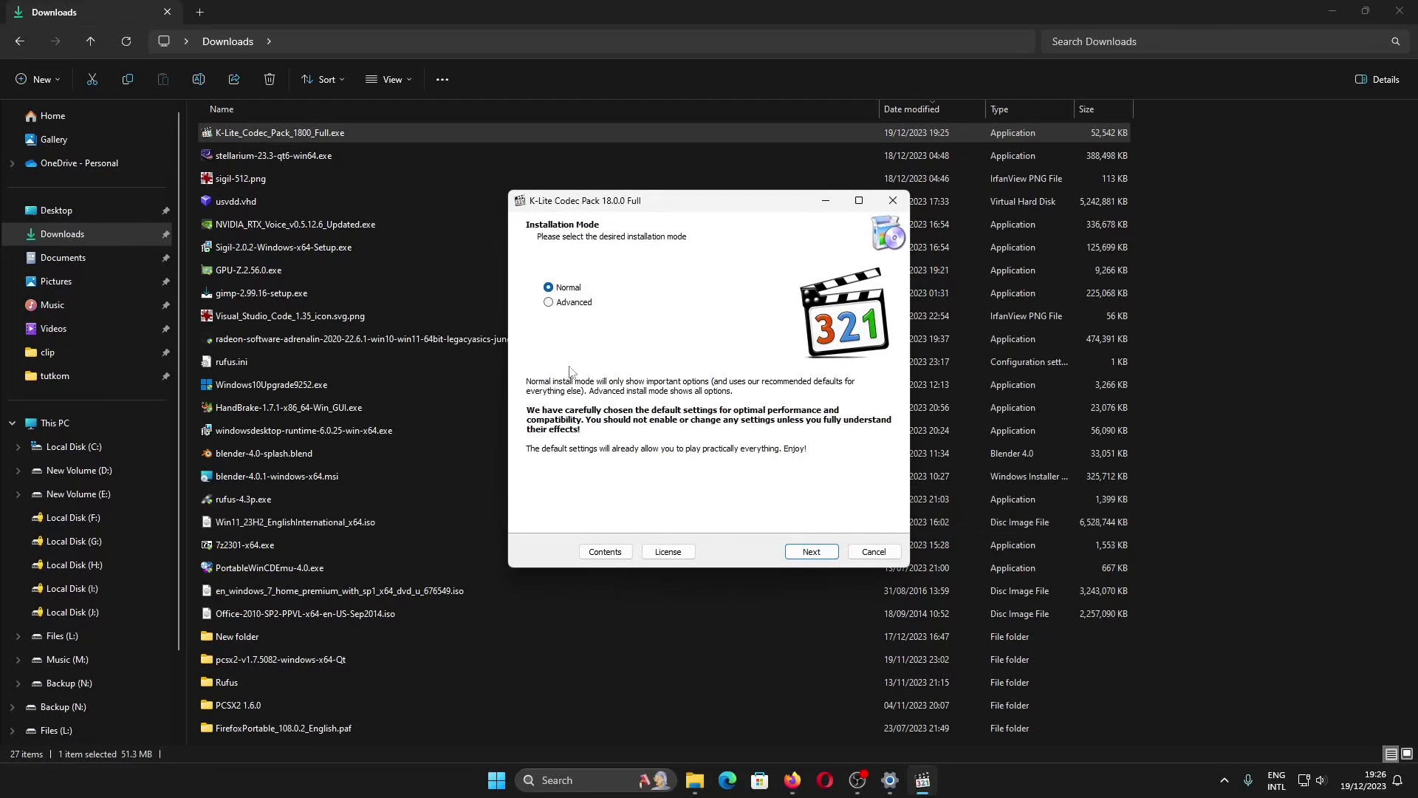
- Choose the Advanced installation mode and restrict the installation to 64-bit components only
left_click(567, 305)
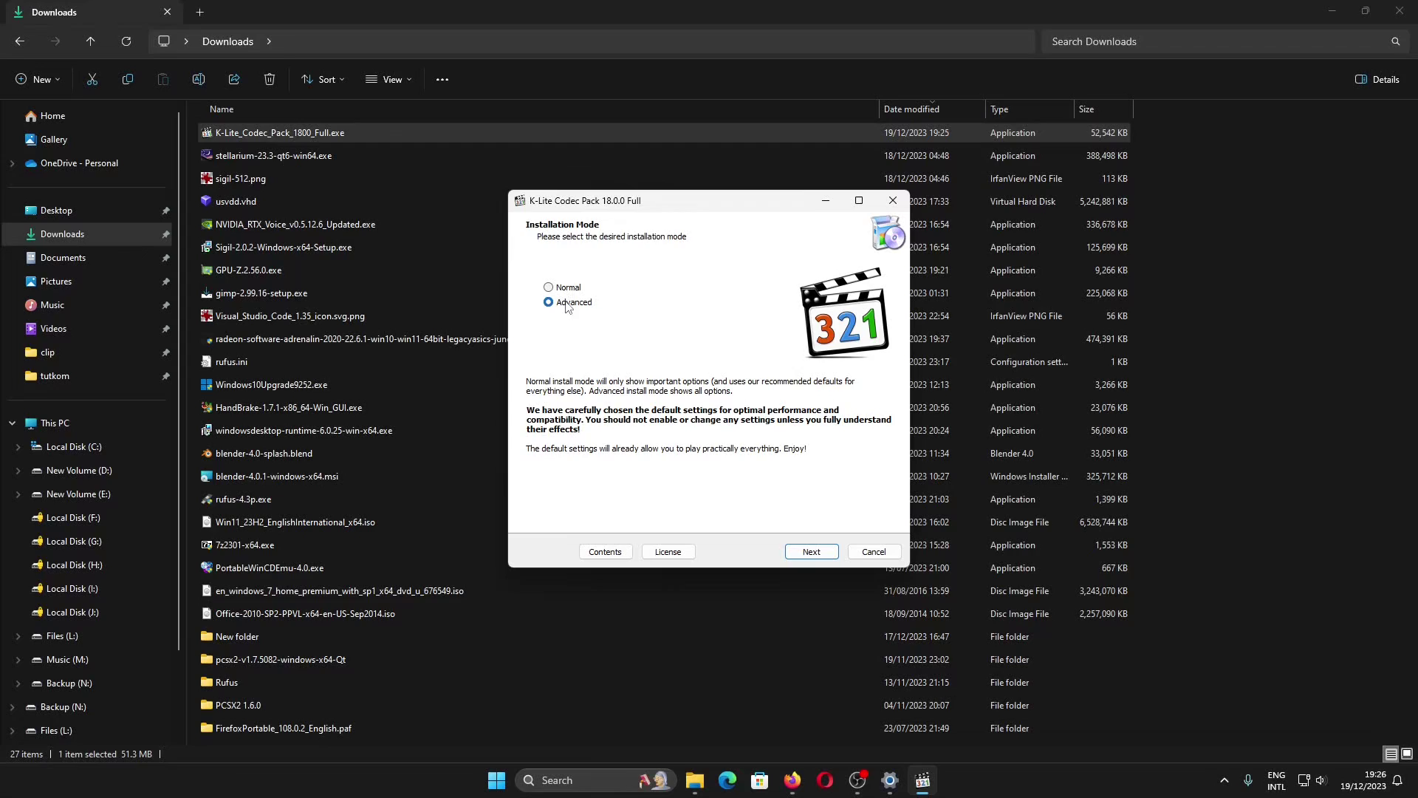
left_click(814, 553)
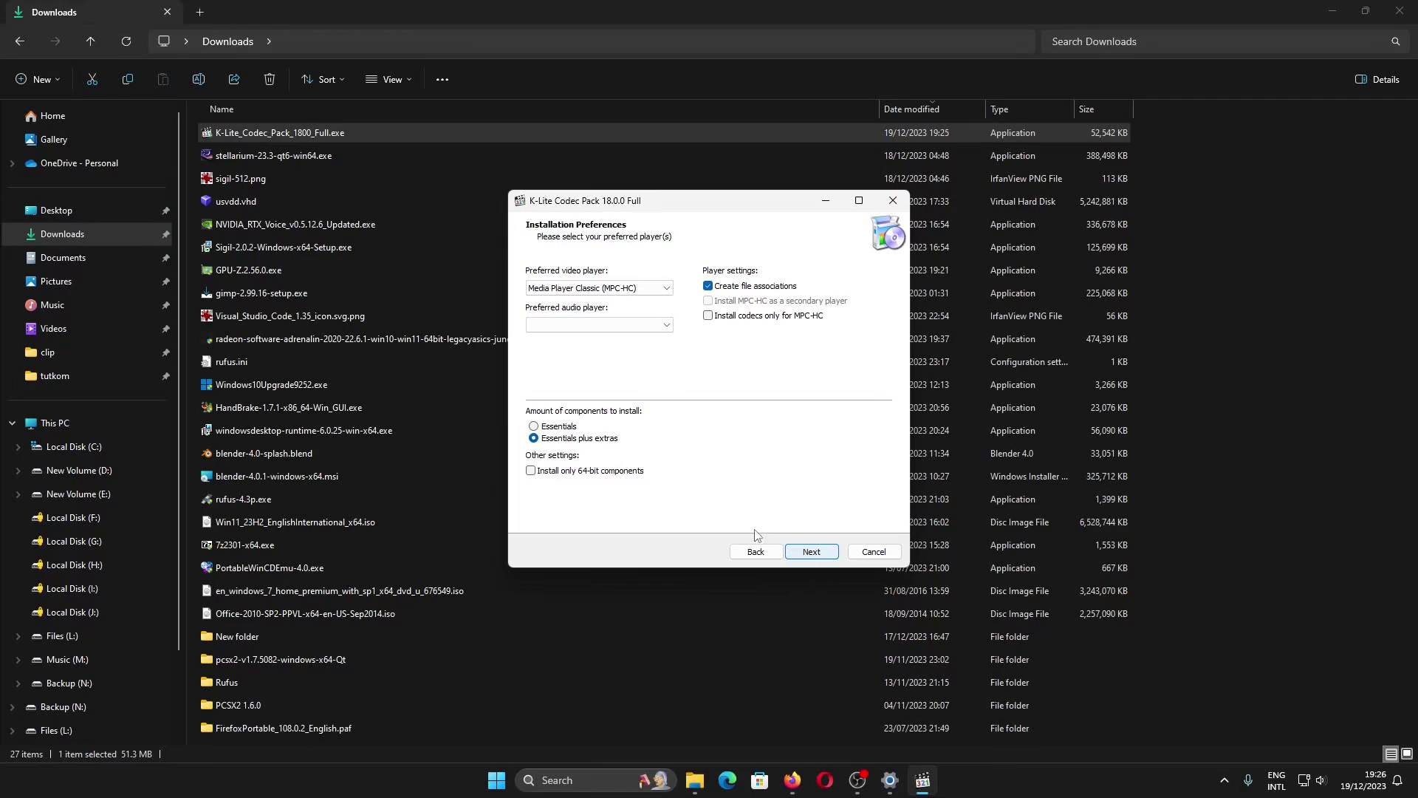
left_click(608, 477)
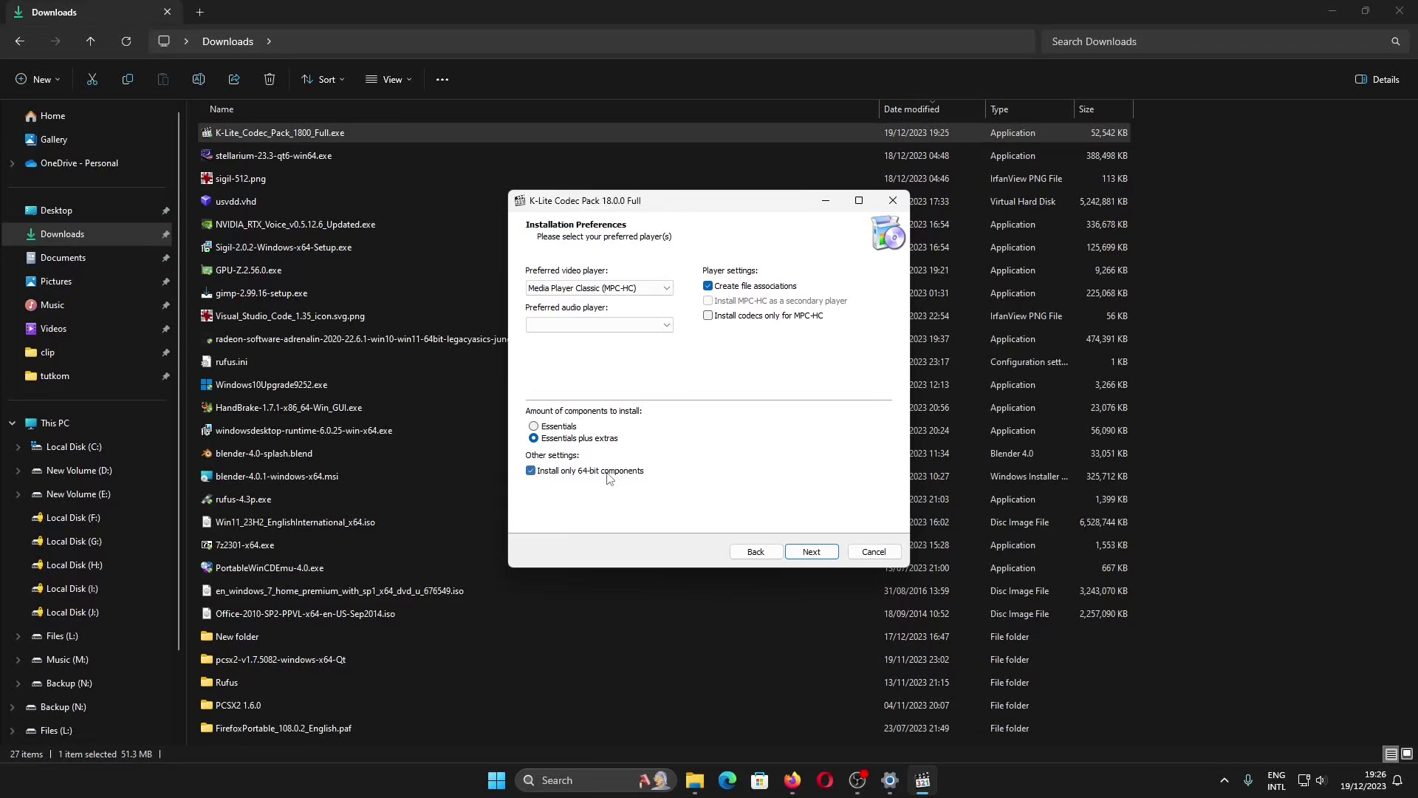
left_click(812, 552)
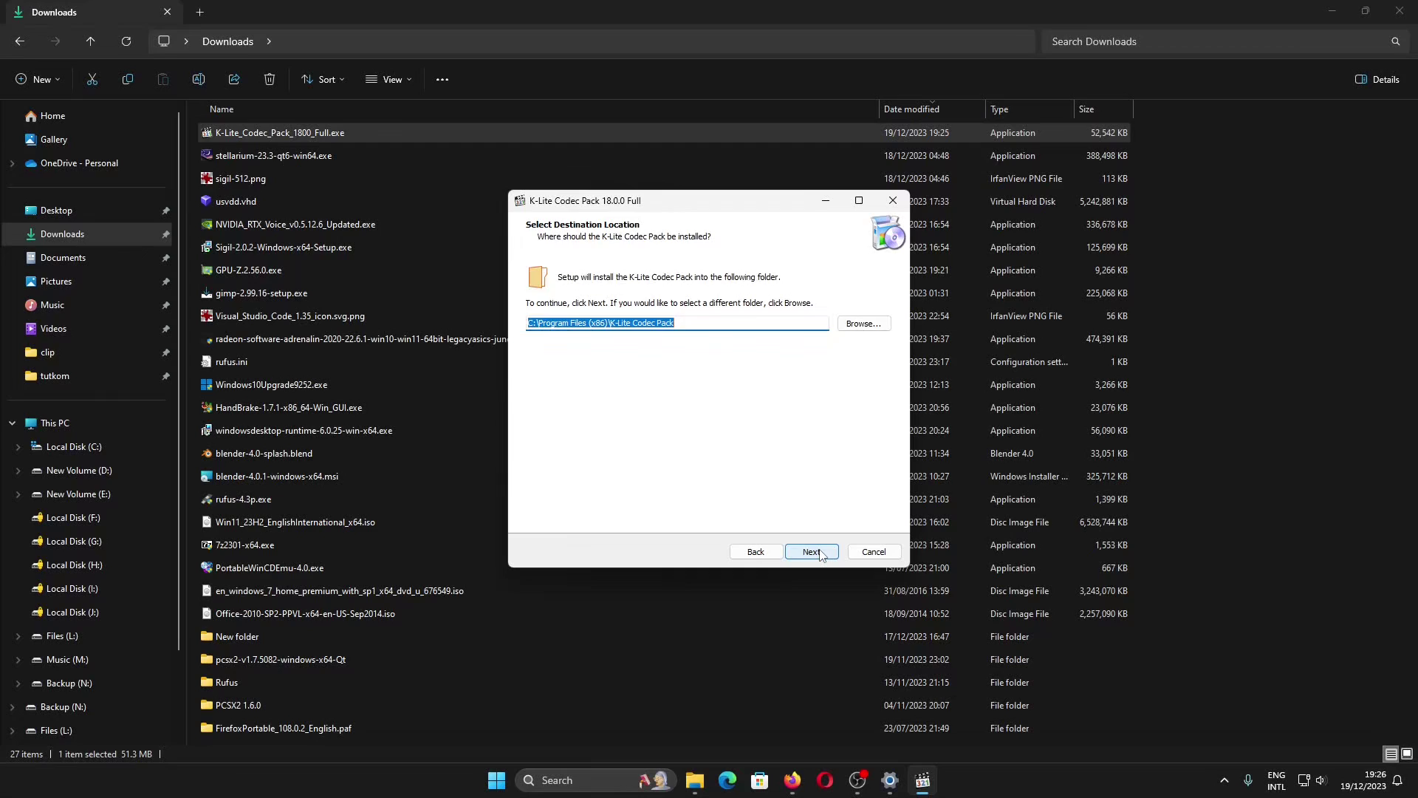
- Accept the default destination, components, Start menu folder and additional tasks to reach the MPC-HC configuration
left_click(818, 553)
left_click(810, 553)
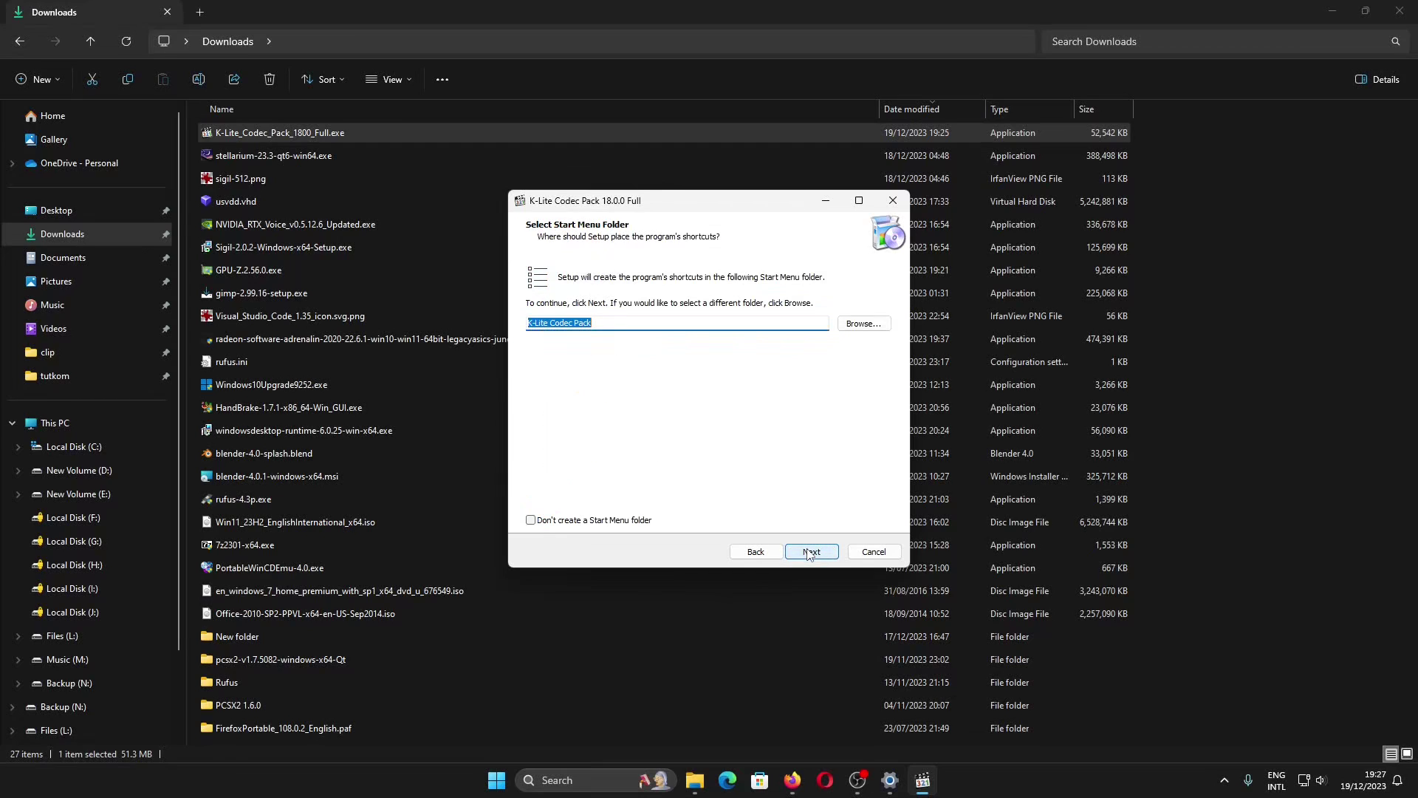
left_click(810, 554)
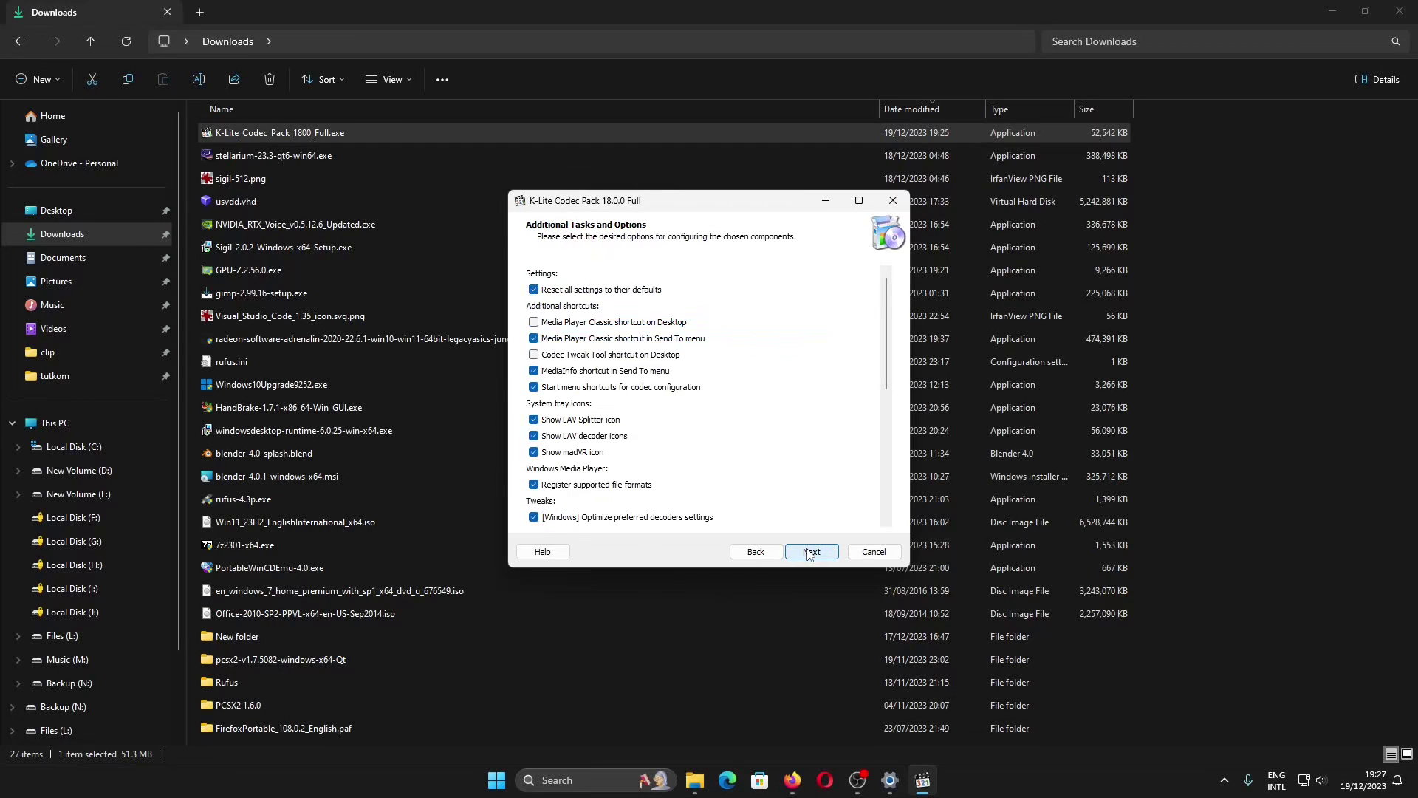
mouse_move(888, 329)
left_mouse_down()
mouse_move(889, 473)
mouse_move(889, 325)
left_mouse_up()
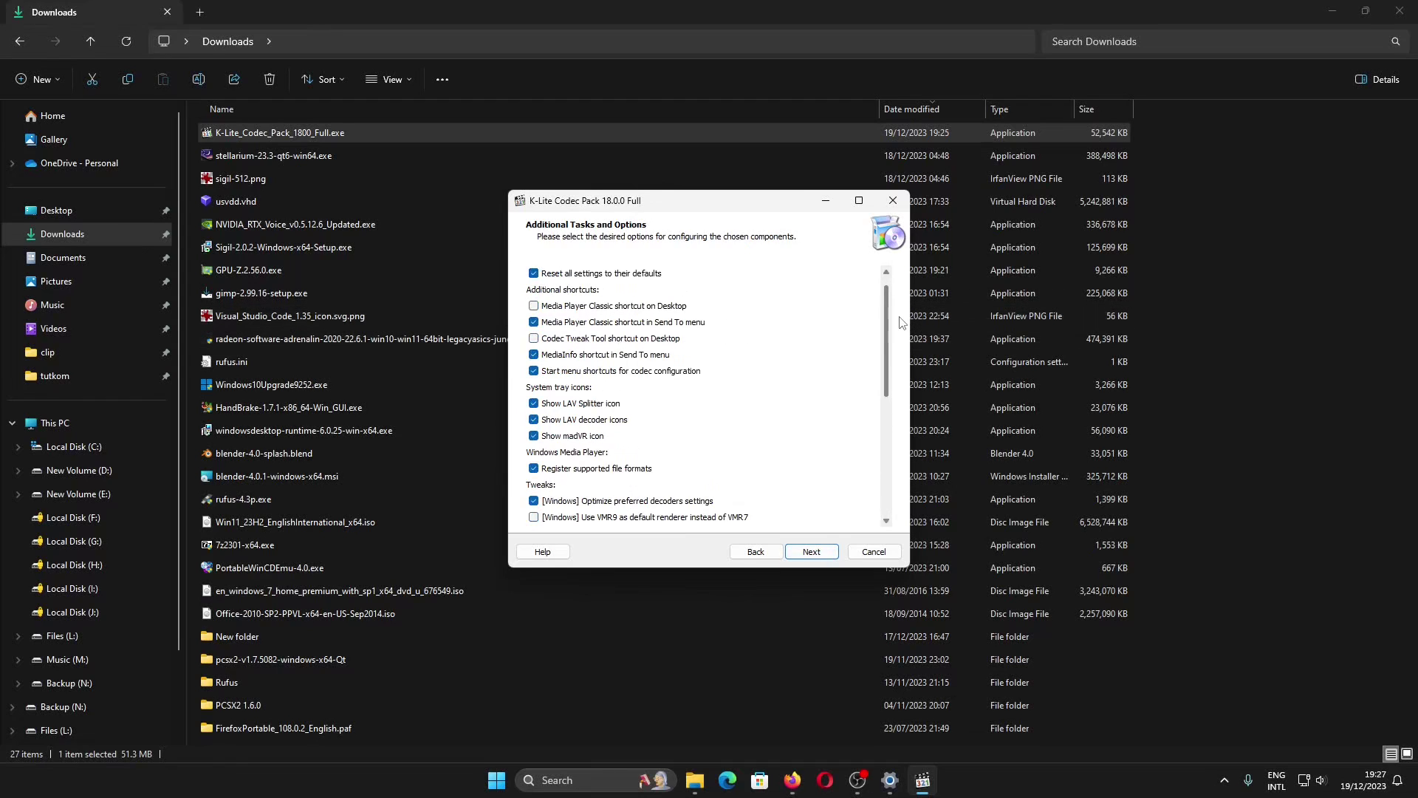
left_click(812, 552)
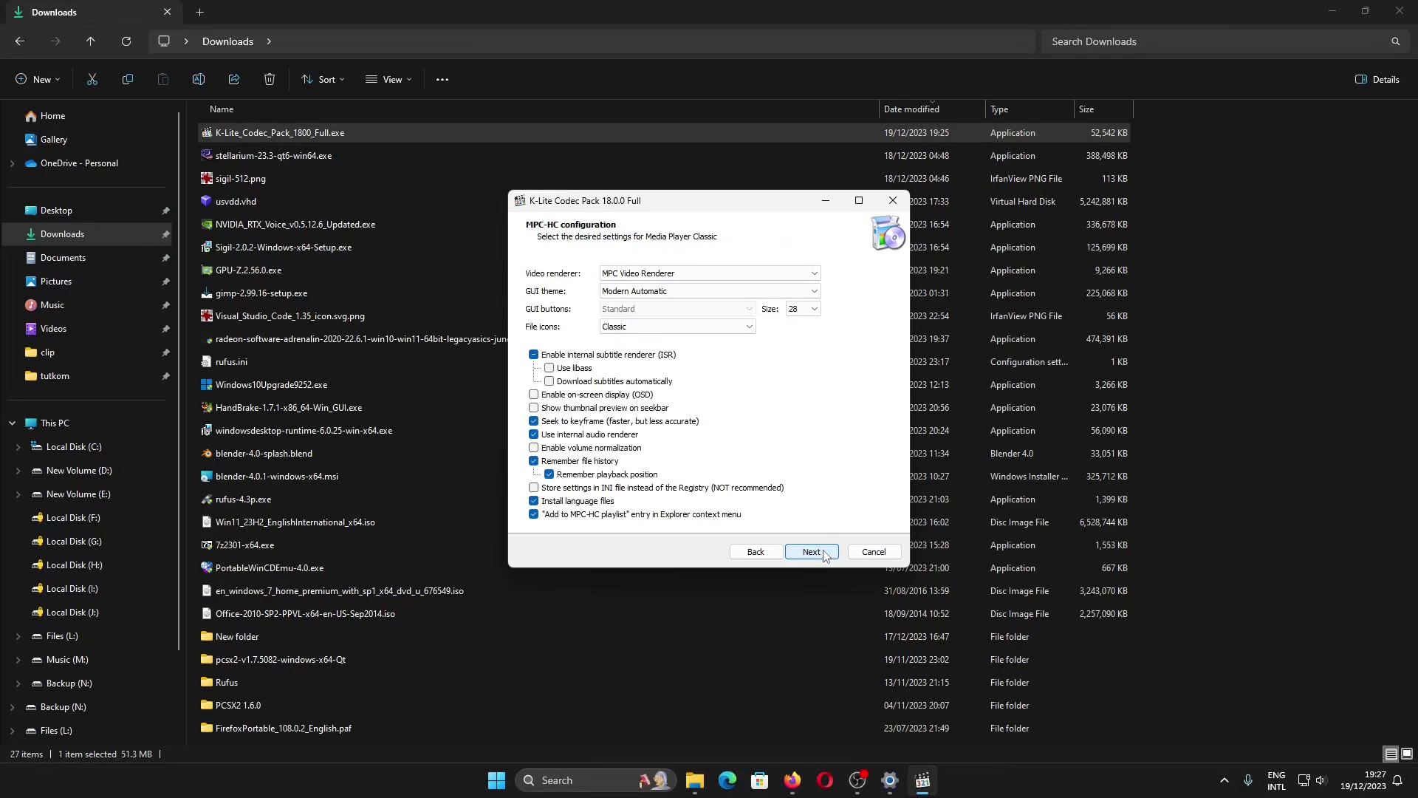
- Set the MPC-HC video renderer to madVR and the GUI theme to Modern Dark
left_click(701, 275)
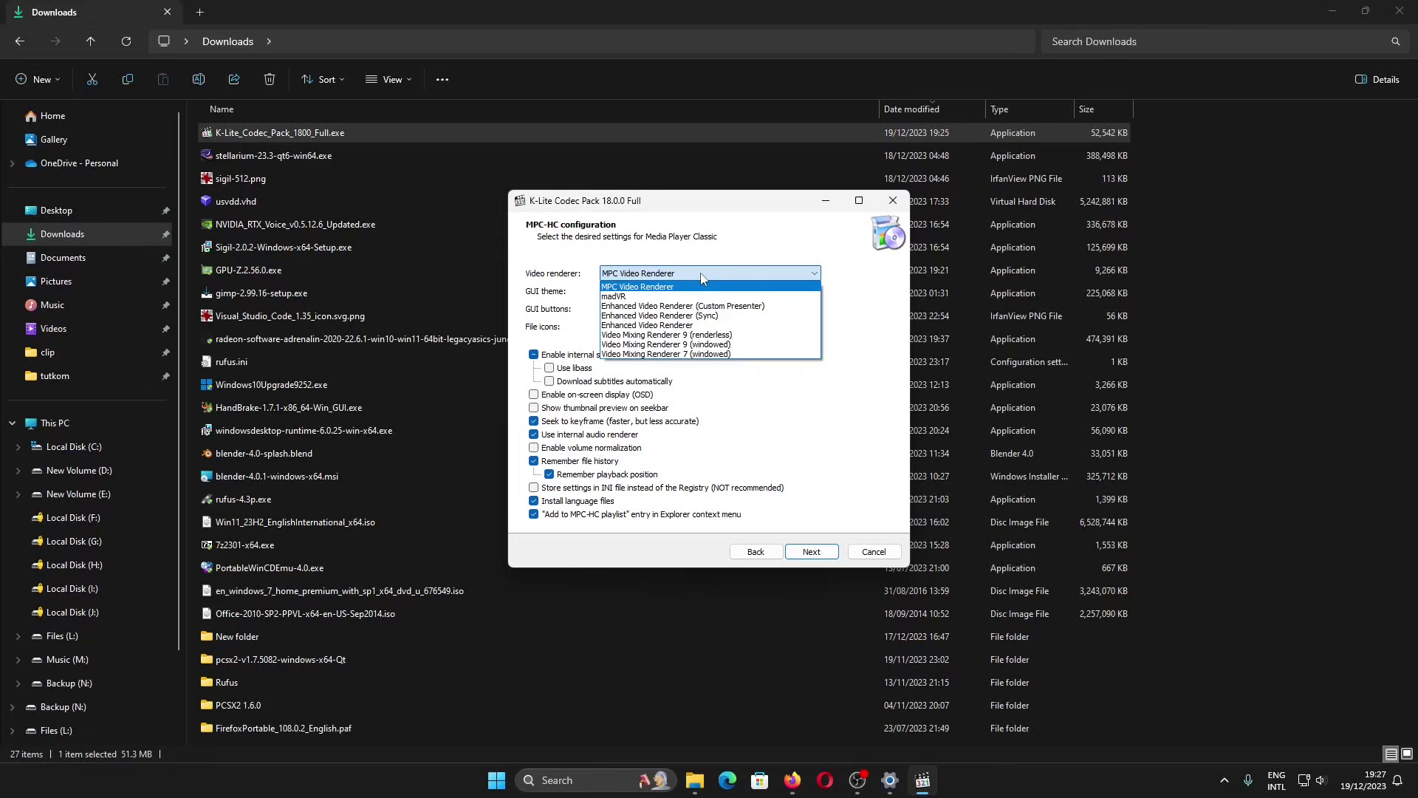
left_click(702, 297)
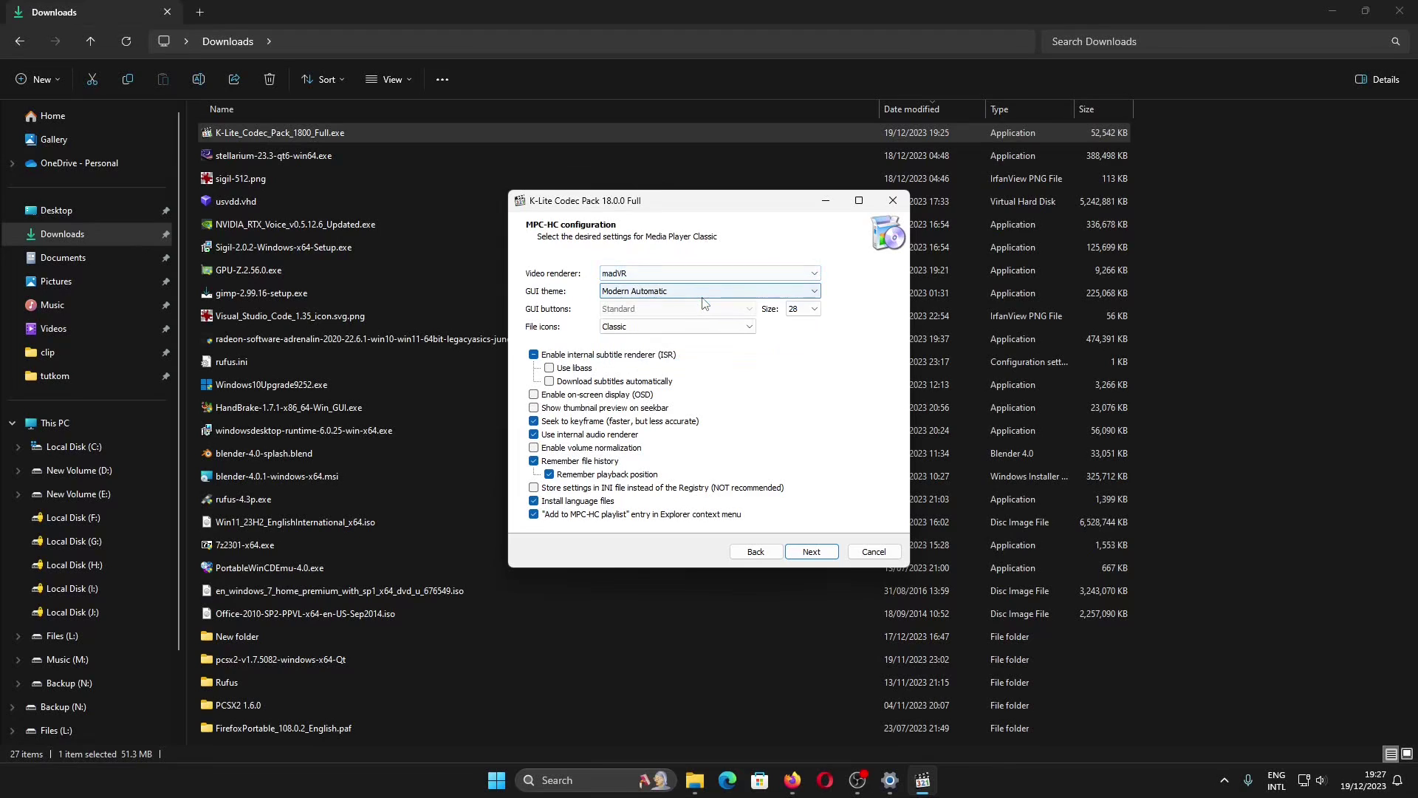
left_click(704, 295)
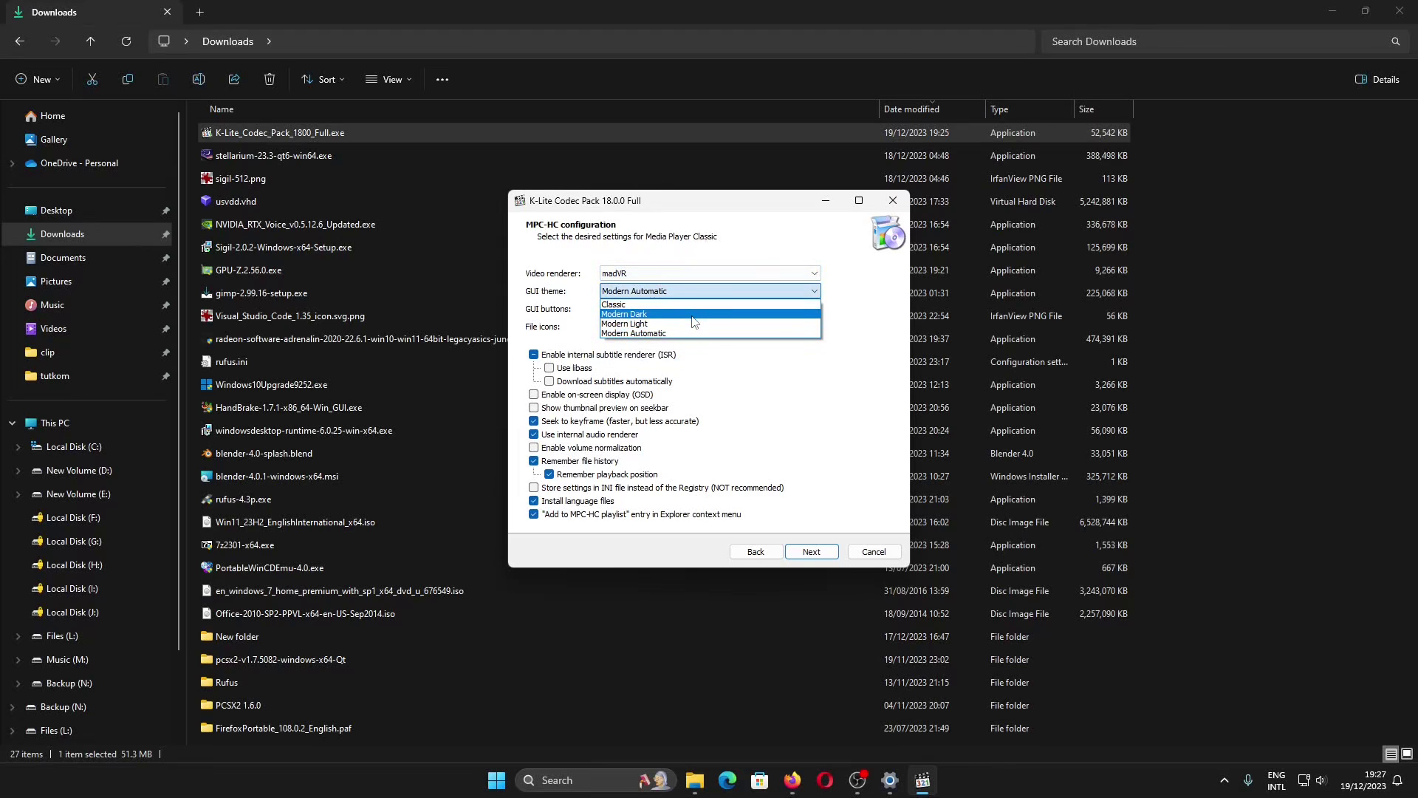
left_click(694, 315)
left_click(692, 292)
left_click(692, 295)
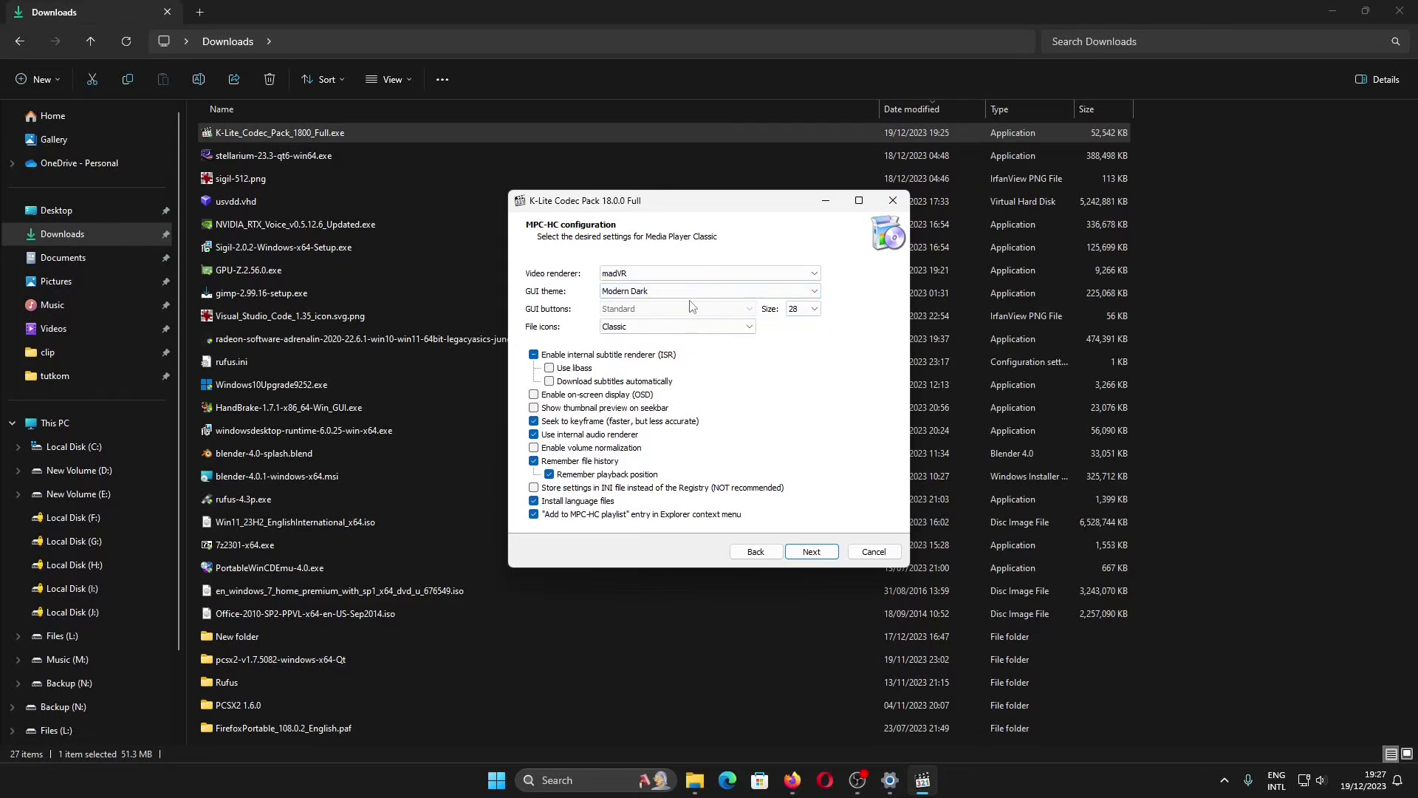
- Set the GUI button size to 24 and the file icons to Flatro, and continue to the hardware acceleration settings
left_click(807, 309)
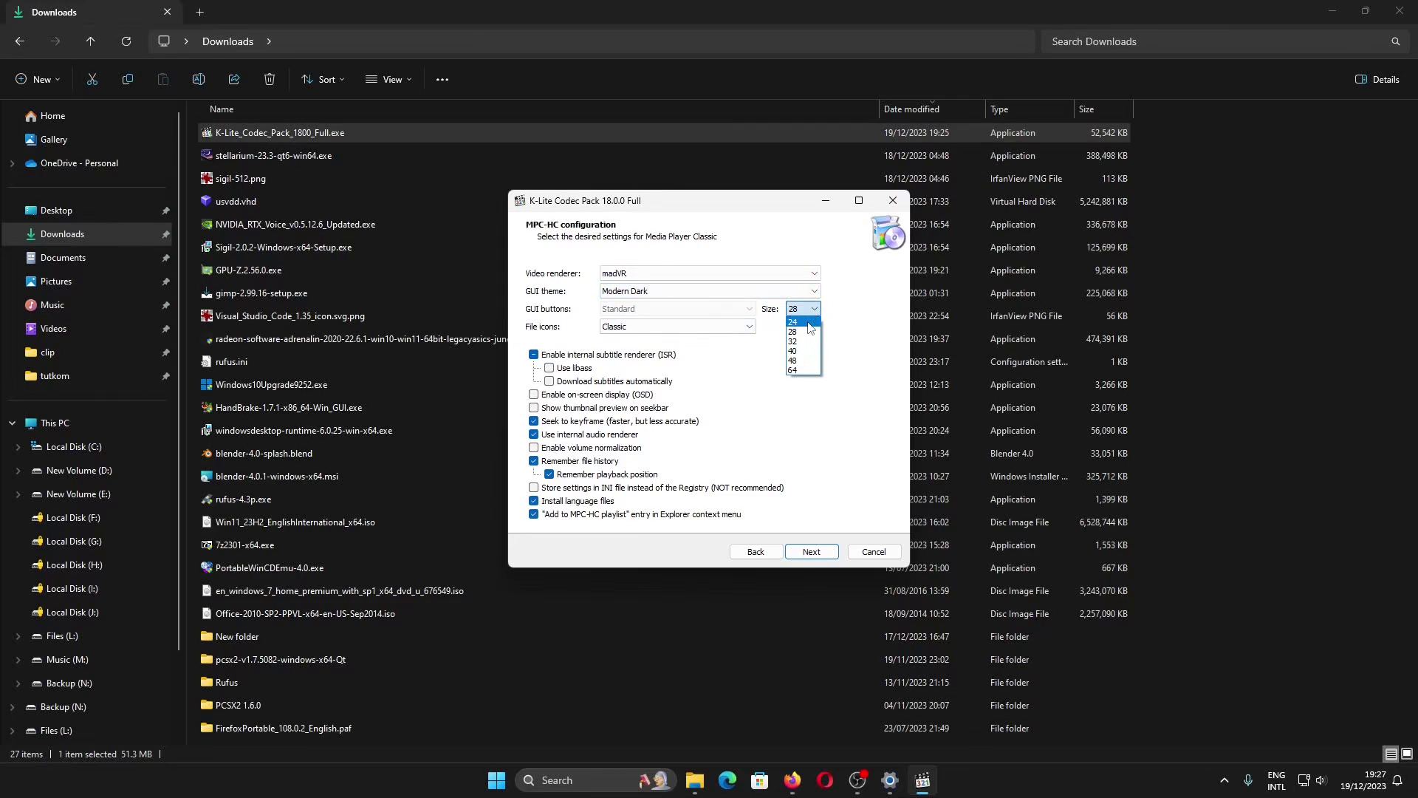
left_click(811, 323)
left_click(743, 327)
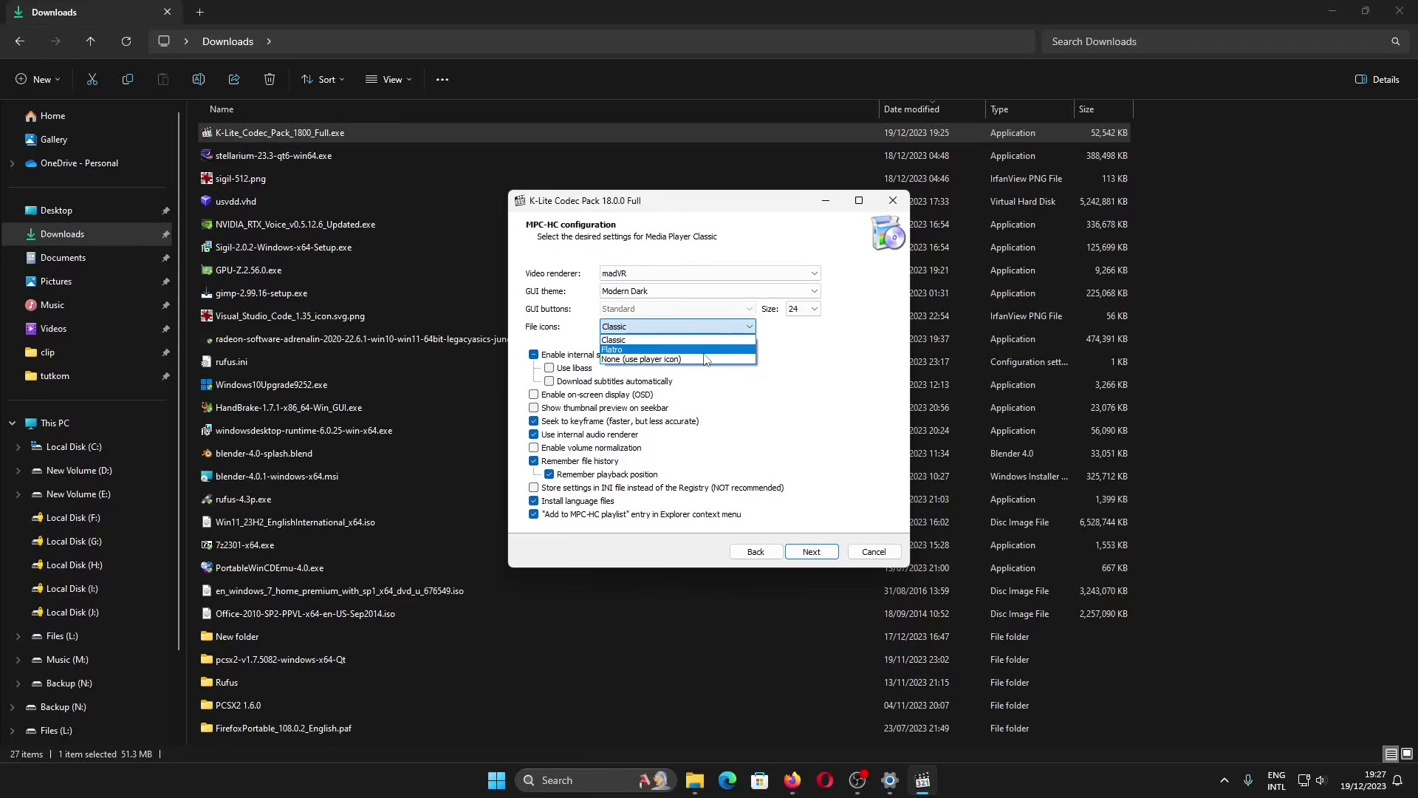
left_click(635, 350)
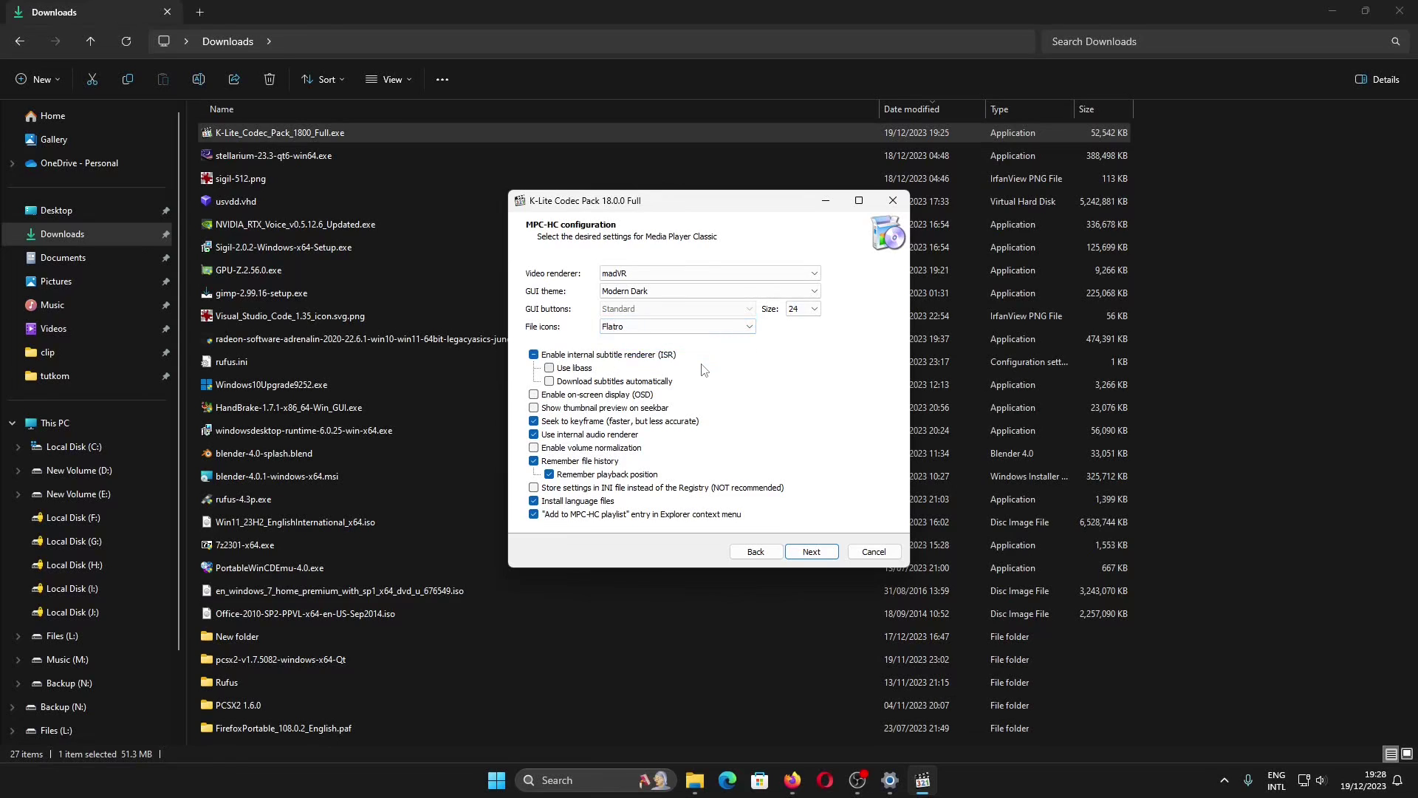
left_click(810, 554)
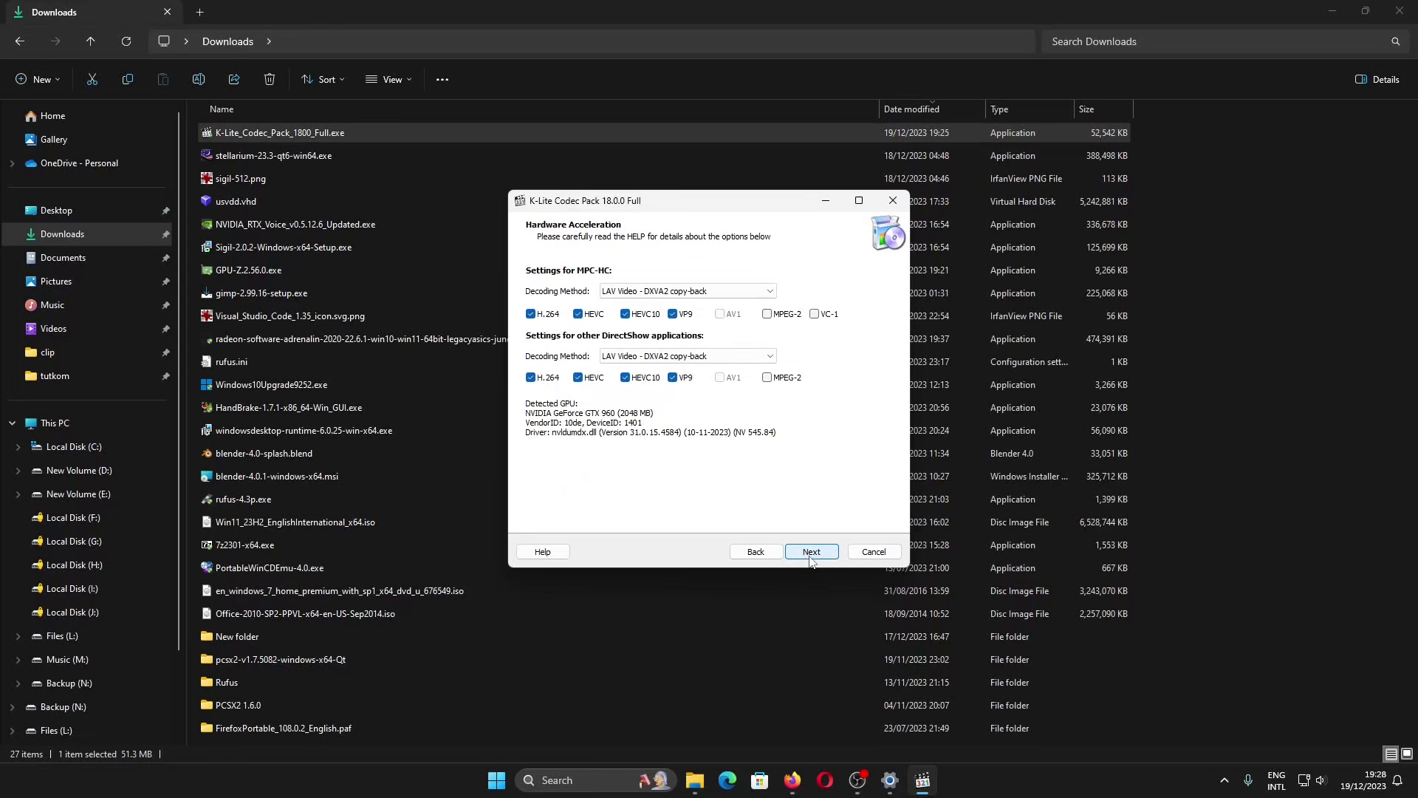
- Try LAV Video - D3D11VA as the decoding method for both MPC-HC and other DirectShow applications
left_click(704, 292)
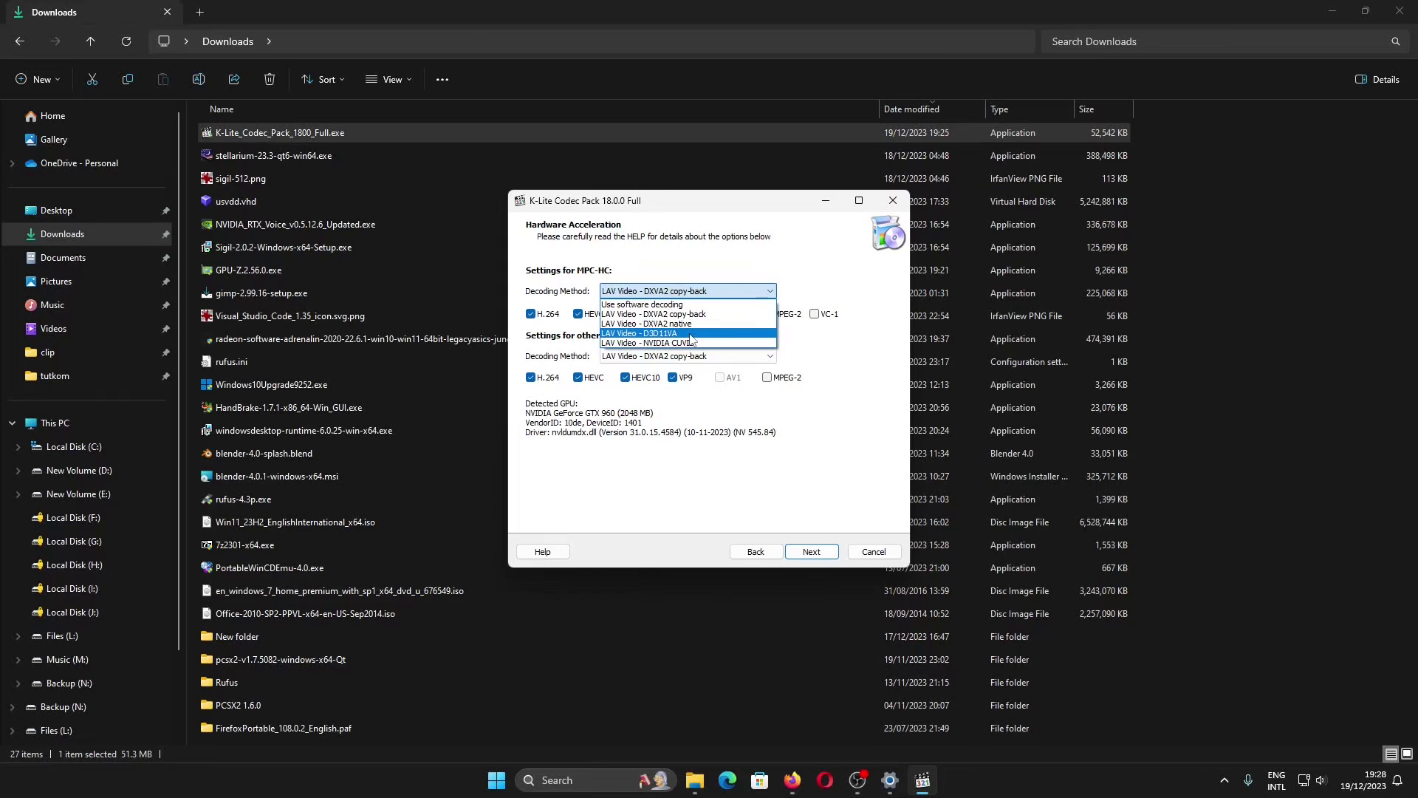
left_click(691, 334)
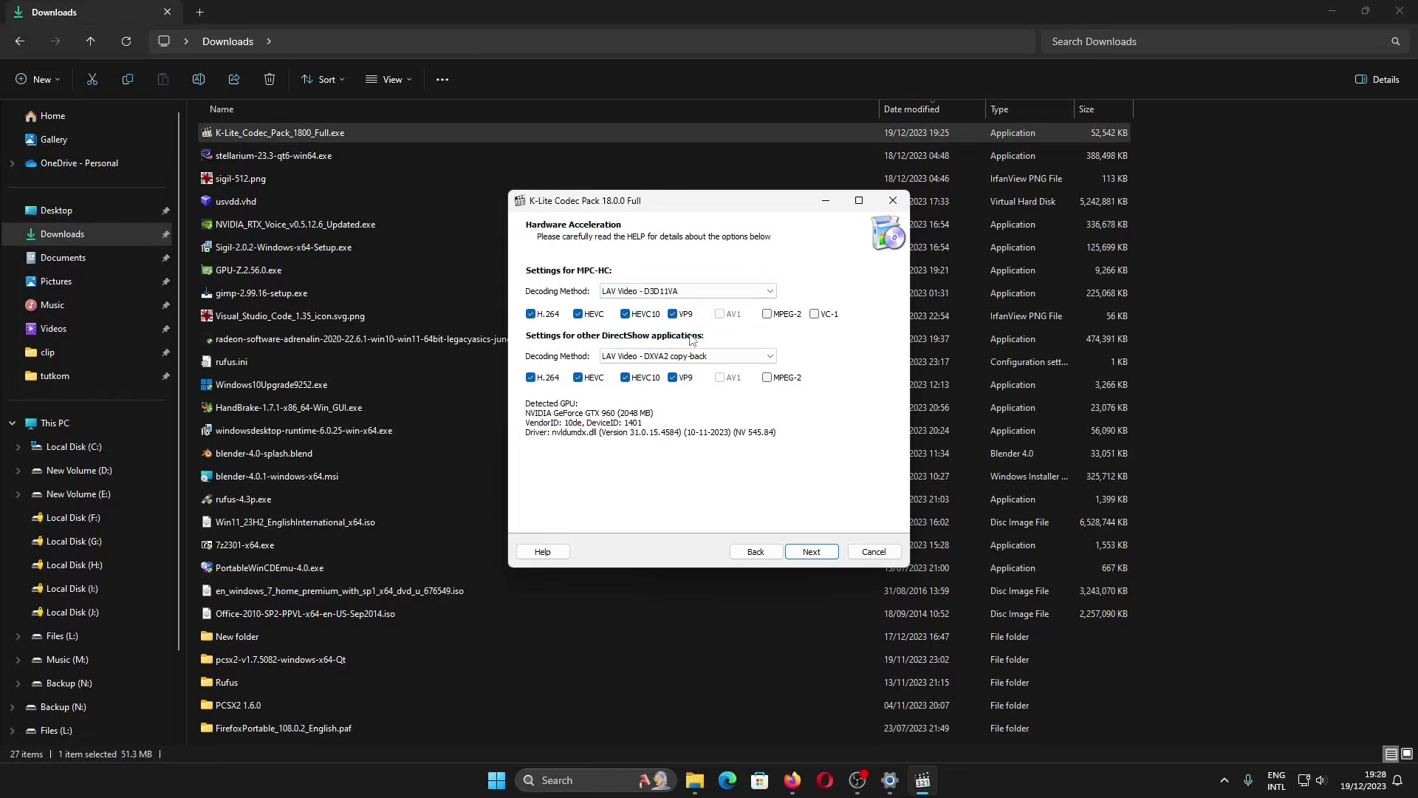
left_click(693, 356)
left_click(693, 399)
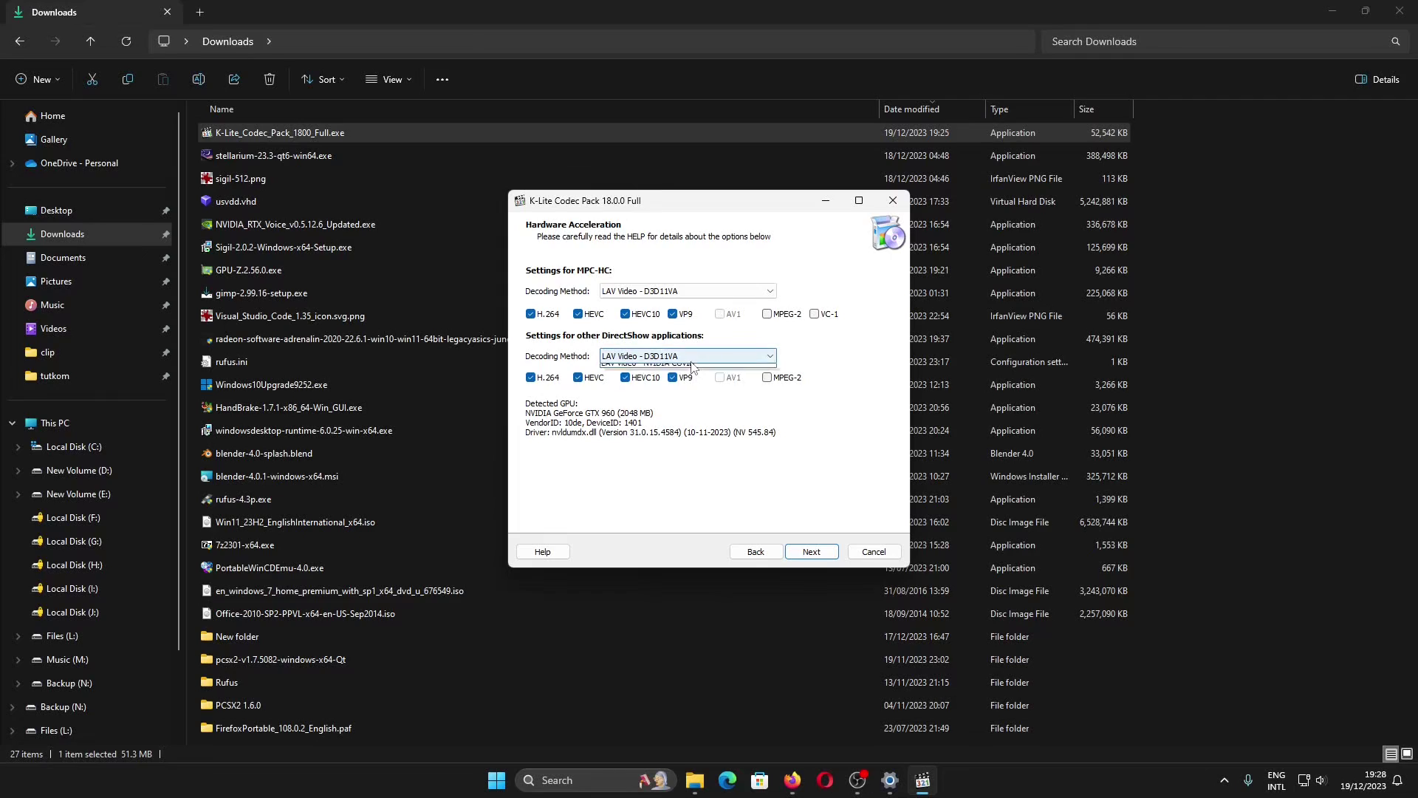
- Set both decoding methods to LAV Video - DXVA2 copy-back and continue to the preferred language settings
left_click(693, 356)
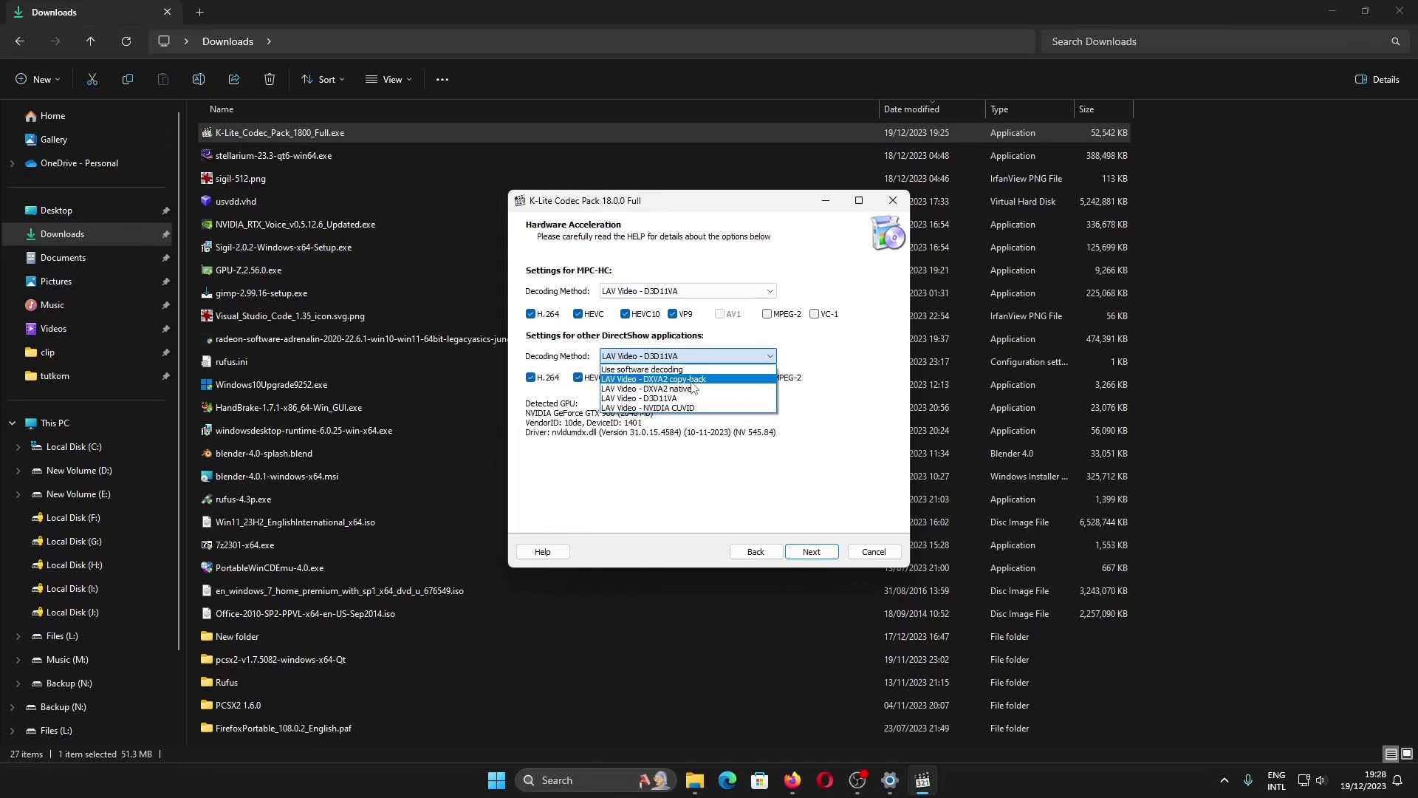
left_click(691, 379)
left_click(690, 291)
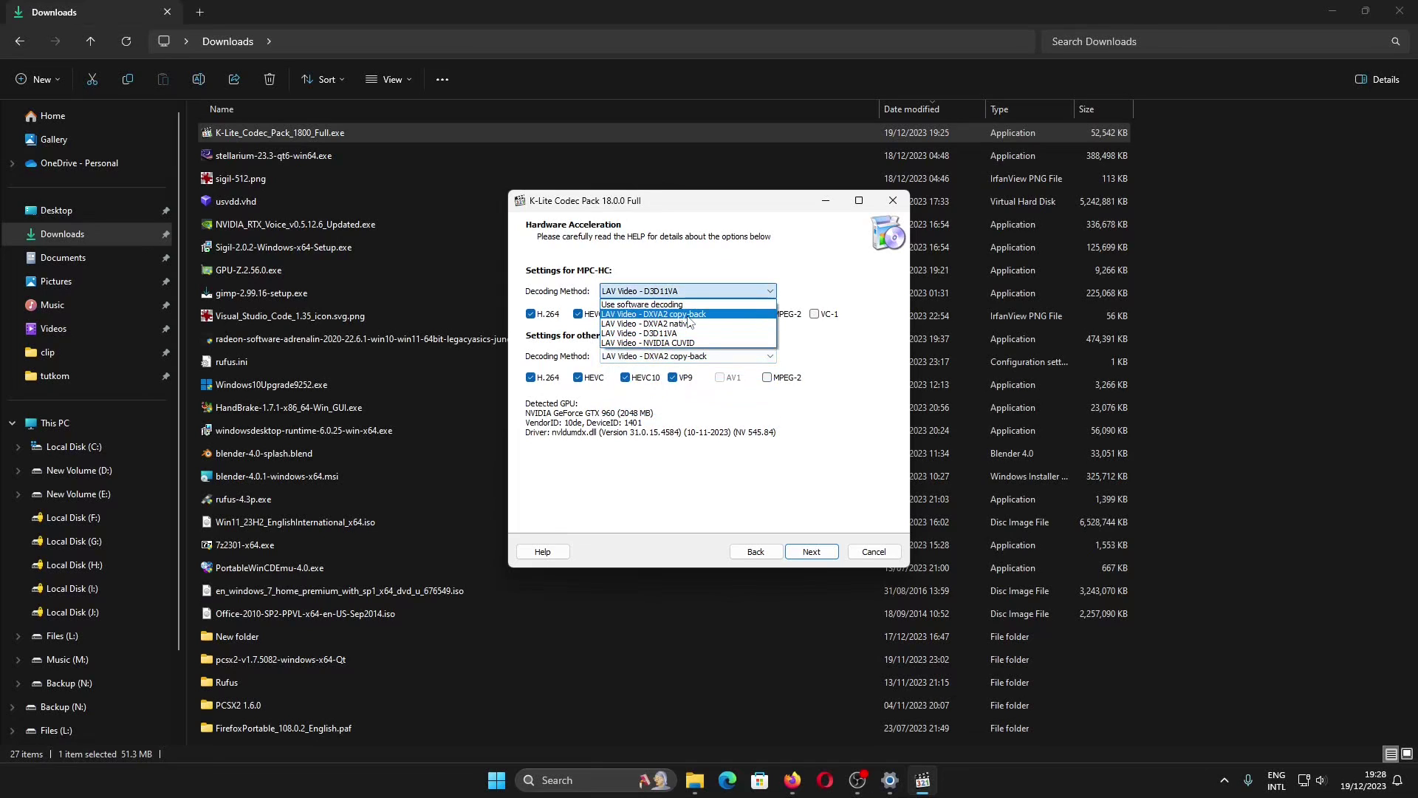
left_click(690, 314)
left_click(807, 556)
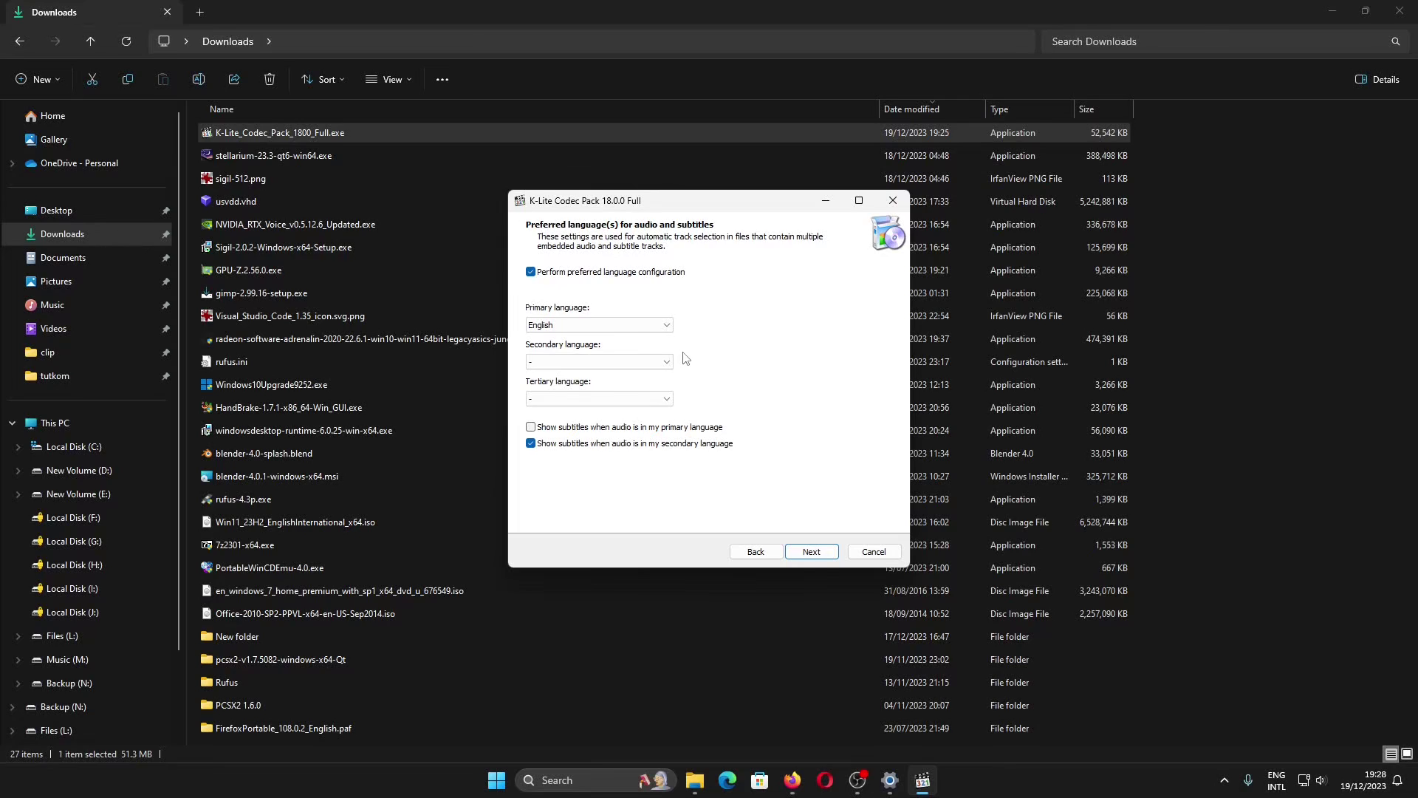
- Keep English as the primary audio and subtitle language and set the secondary language to Japanese
left_click(648, 327)
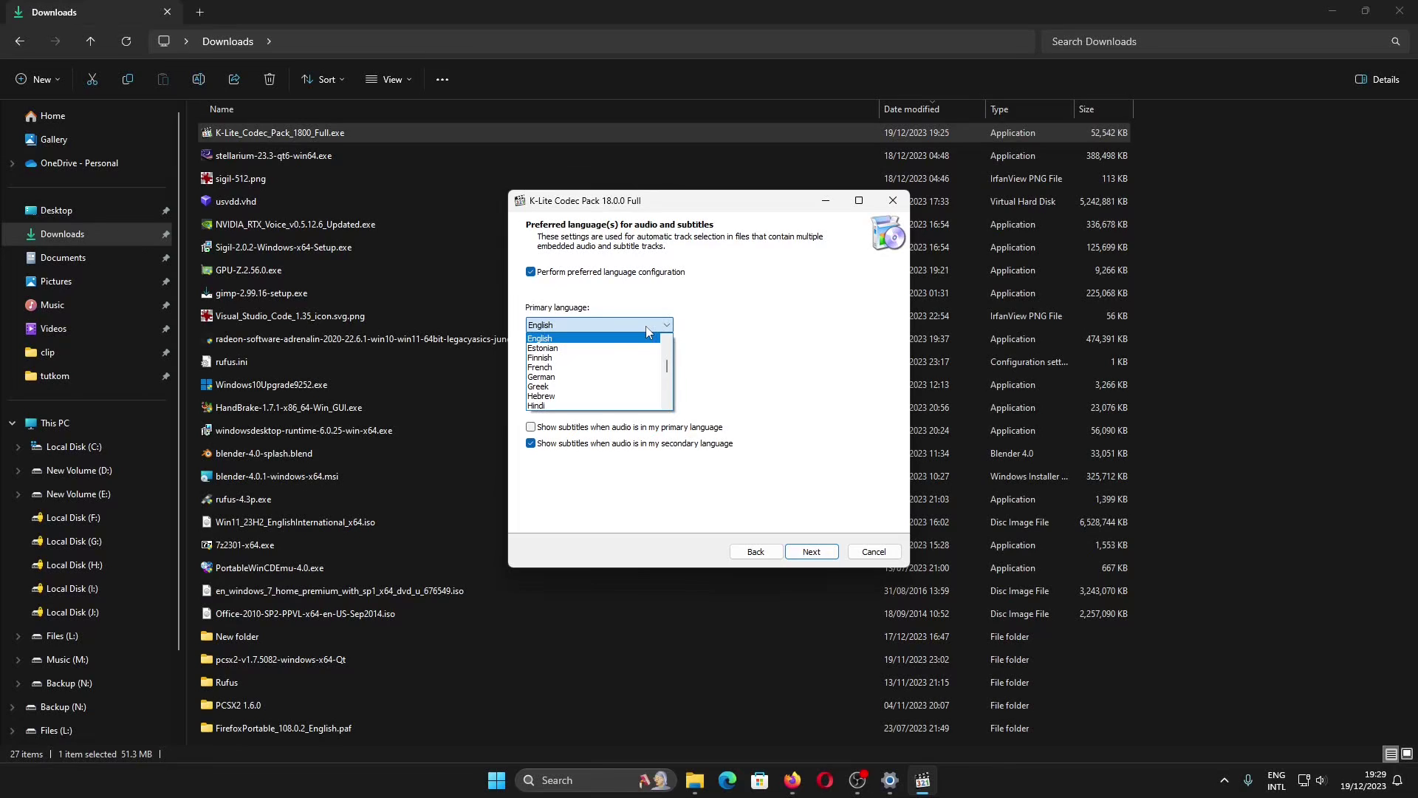
left_click(647, 327)
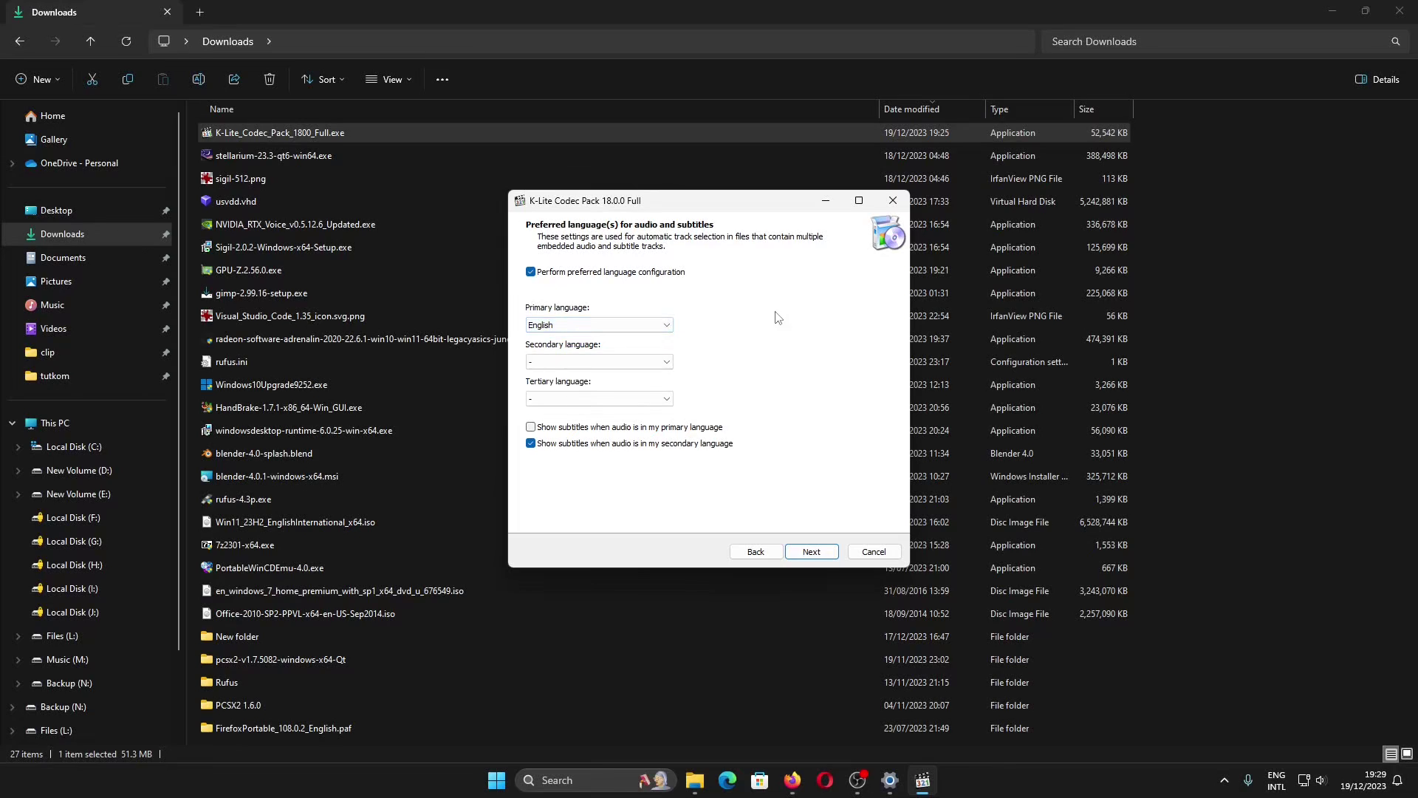
left_click(662, 365)
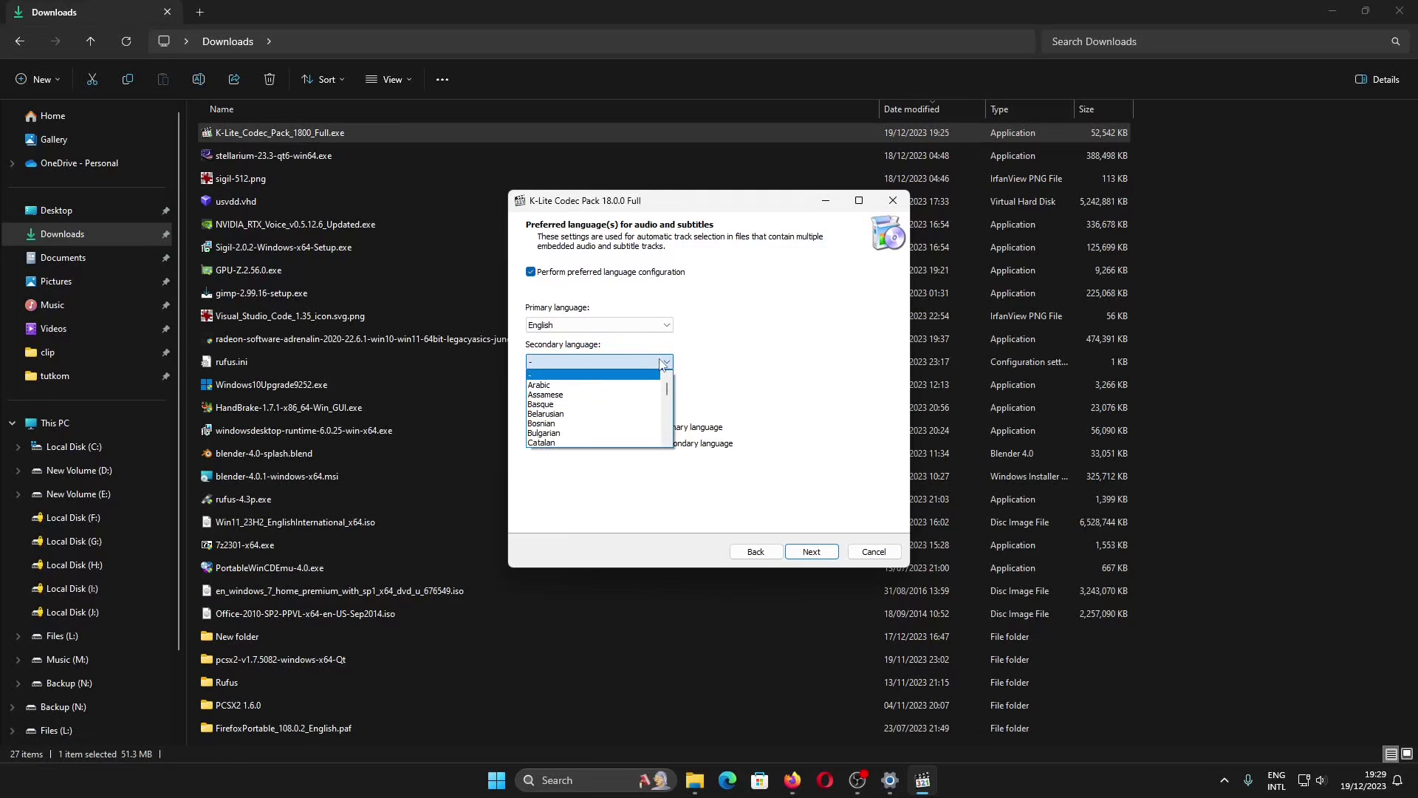
scroll(624, 427, "down", 5)
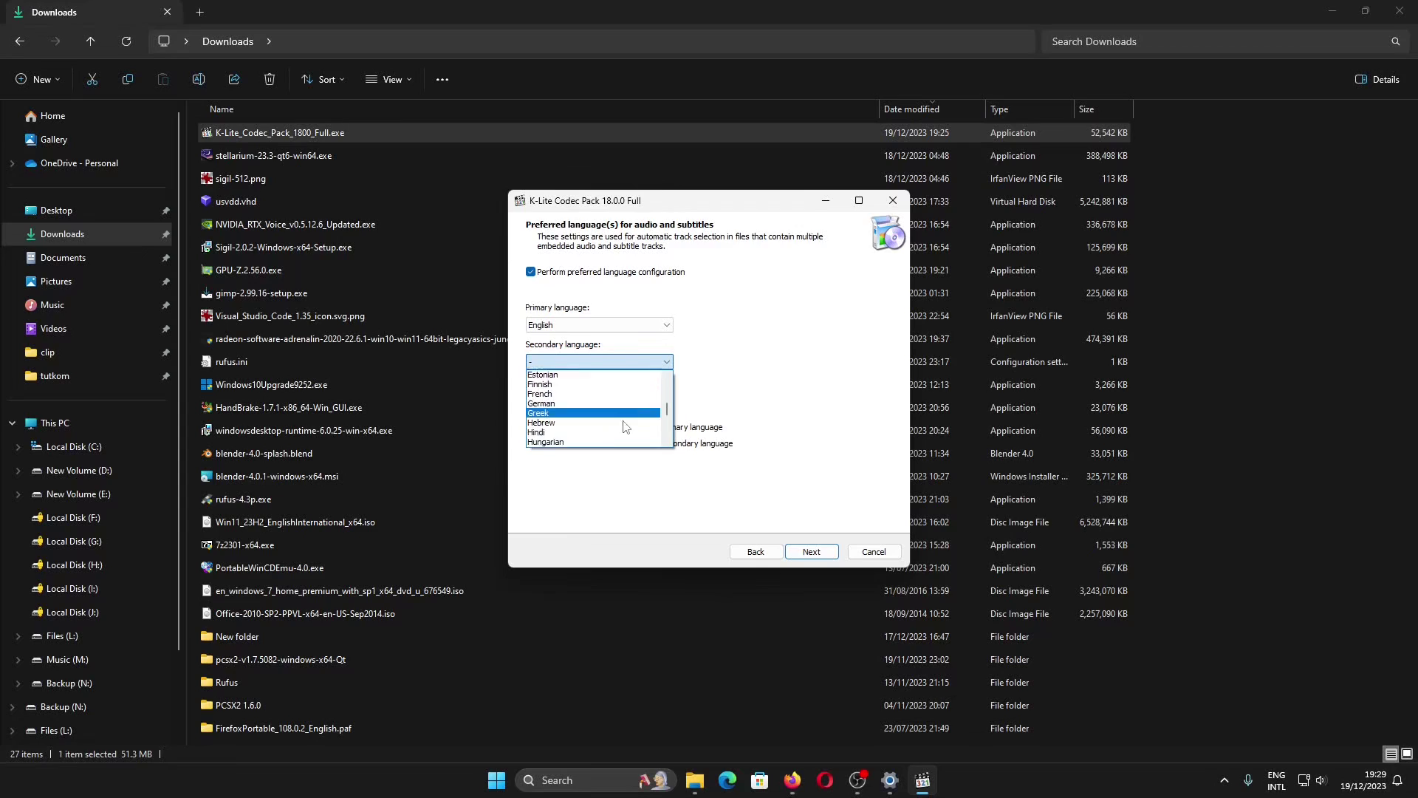
scroll(624, 427, "down", 2)
scroll(624, 425, "up", 3)
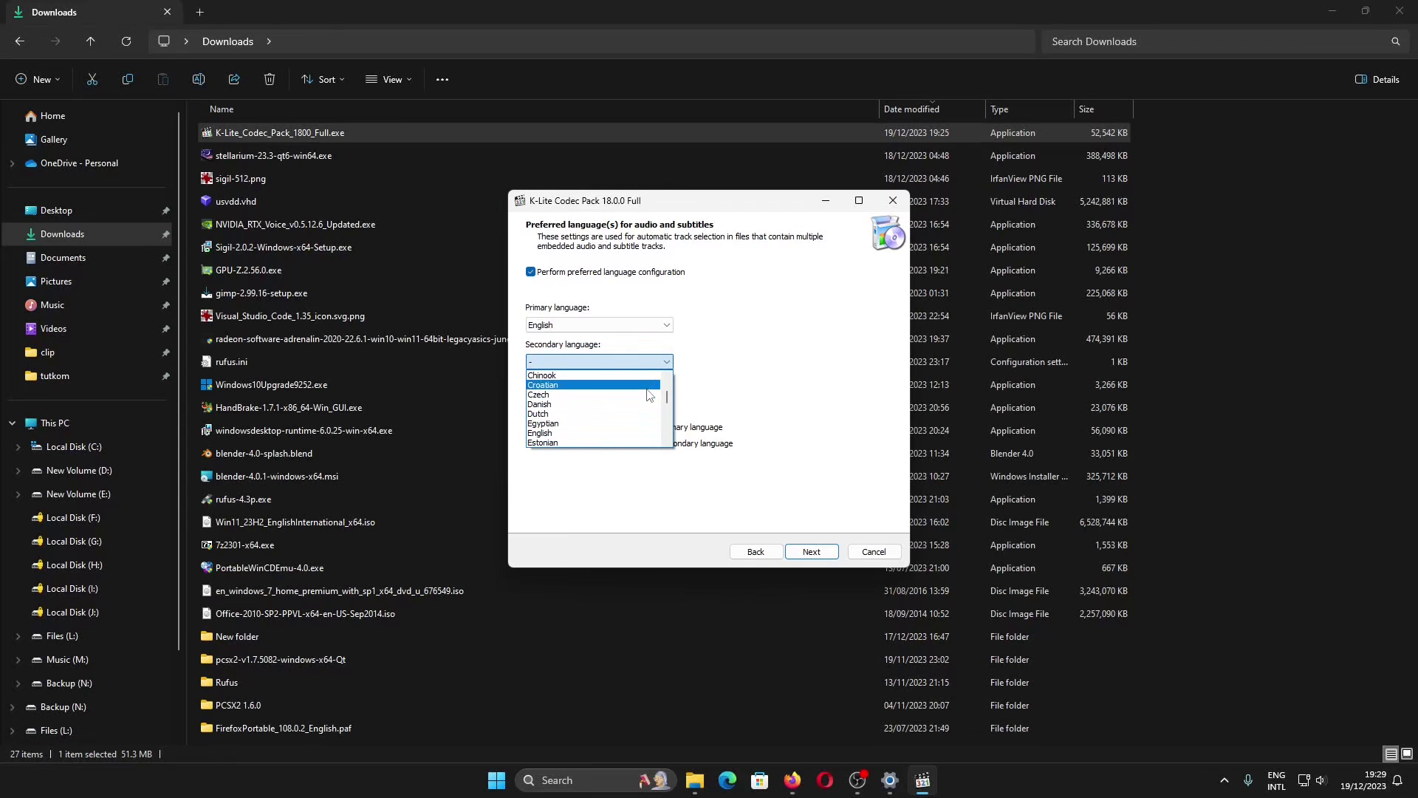
scroll(624, 427, "down", 3)
left_click(625, 427)
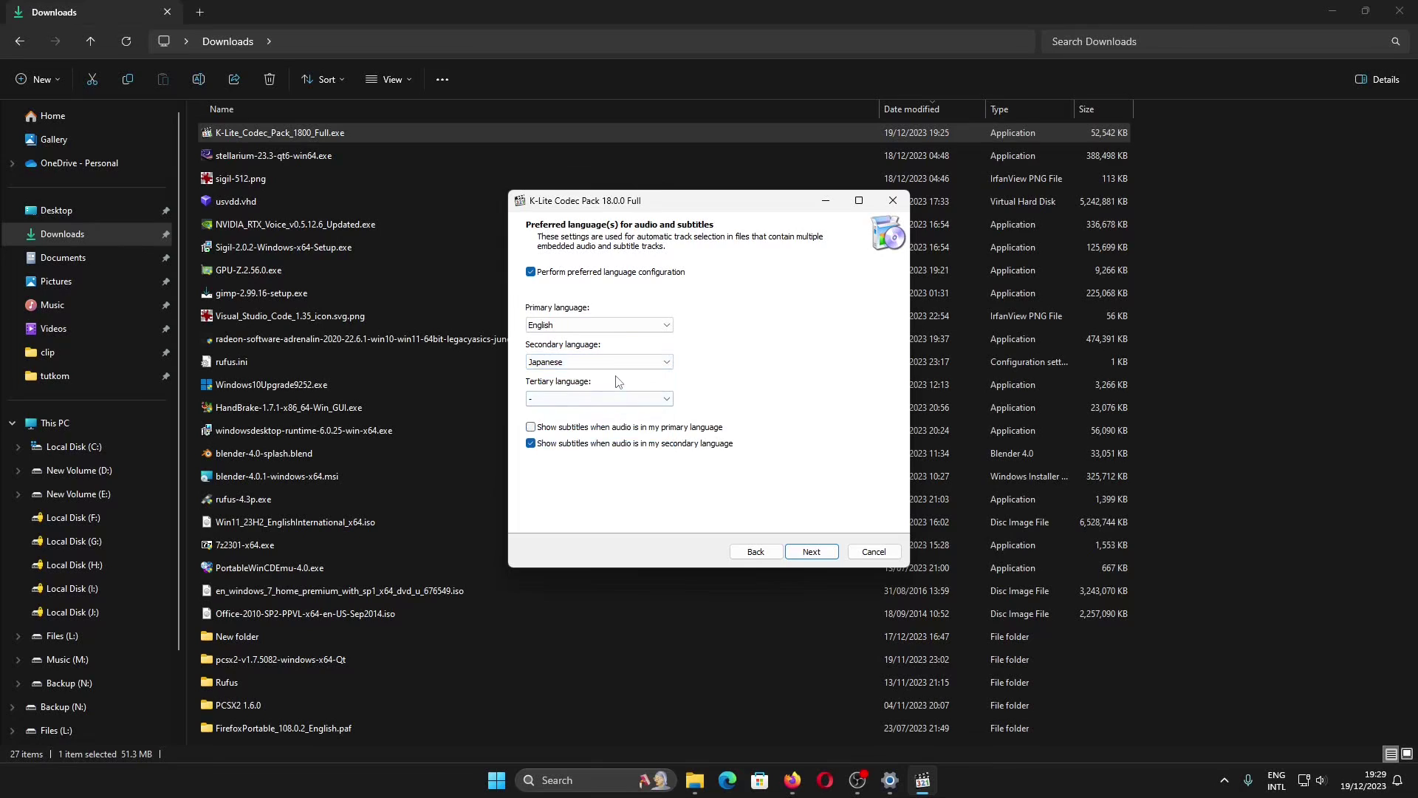
- Set the primary audio and subtitle language to Japanese and the secondary language to English
left_click(620, 328)
scroll(613, 376, "down", 3)
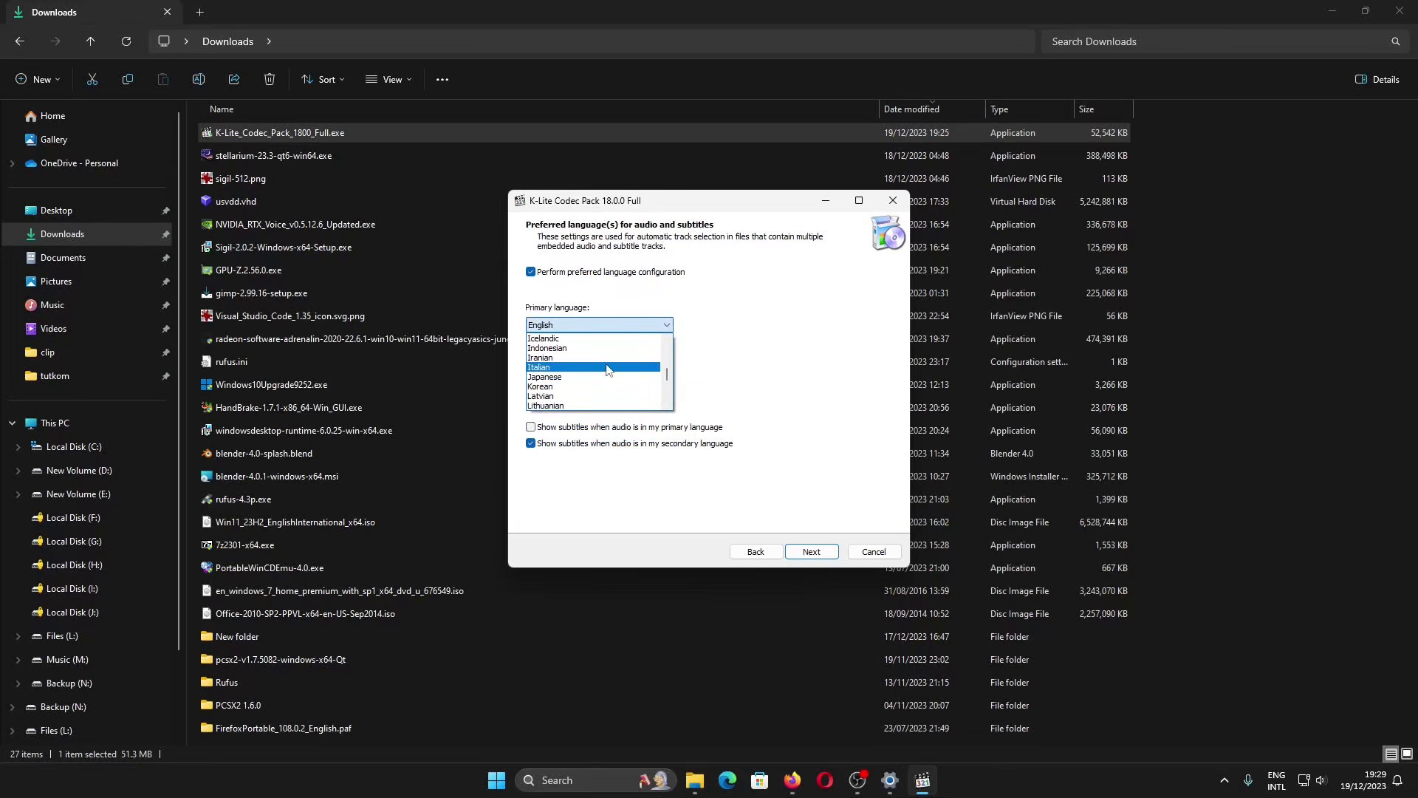
left_click(611, 385)
left_click(602, 361)
scroll(600, 408, "down", 4)
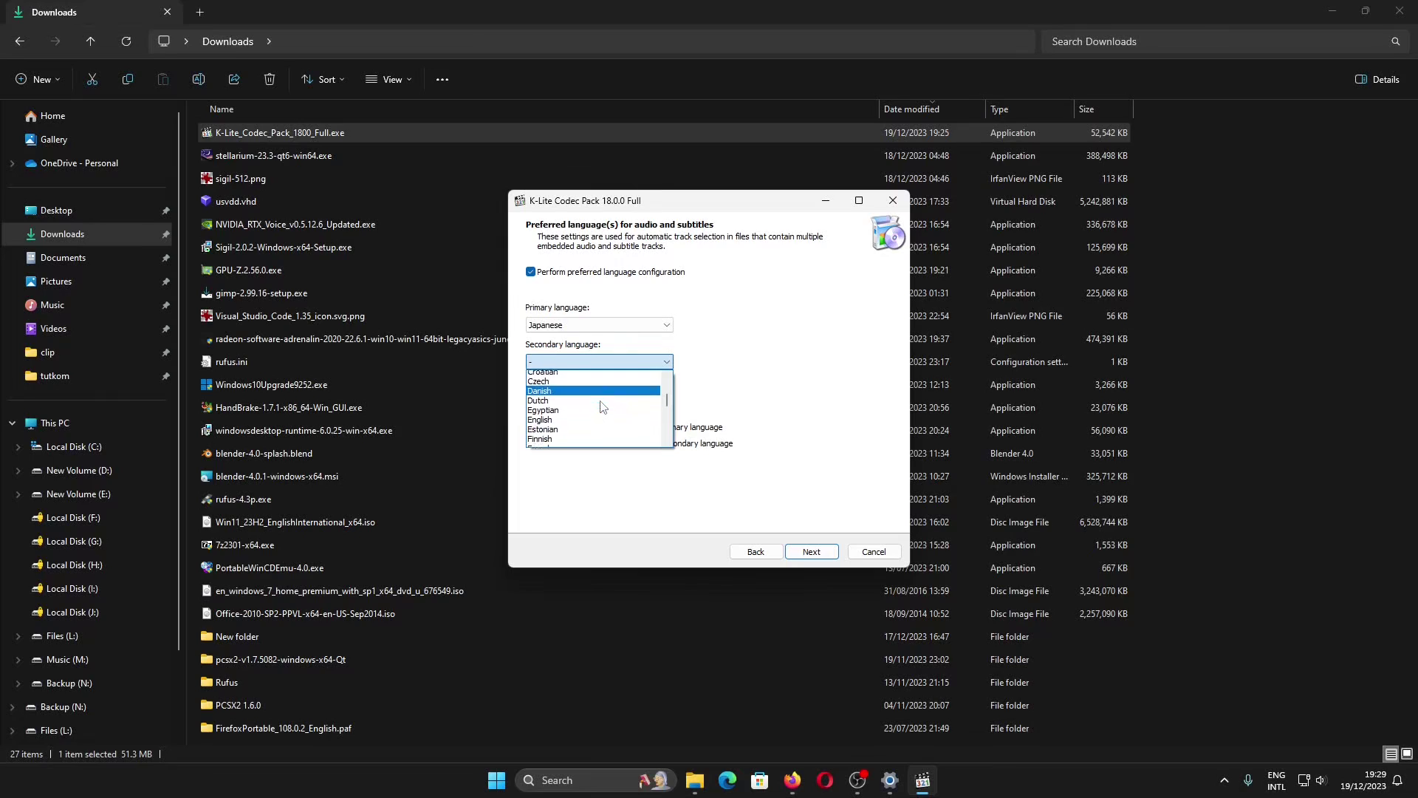
left_click(600, 410)
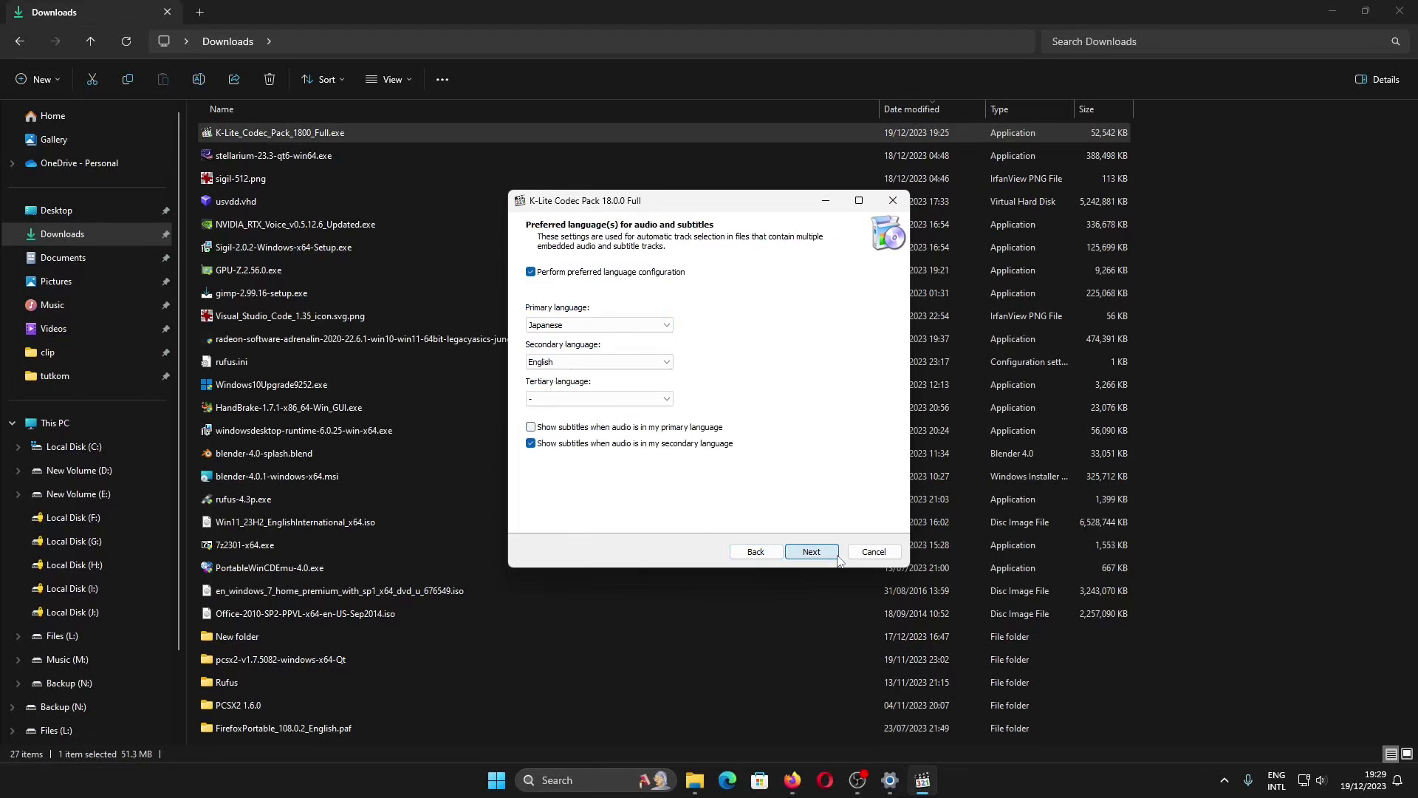
- Set the primary language to English with no secondary language and continue to the file associations
left_click(652, 329)
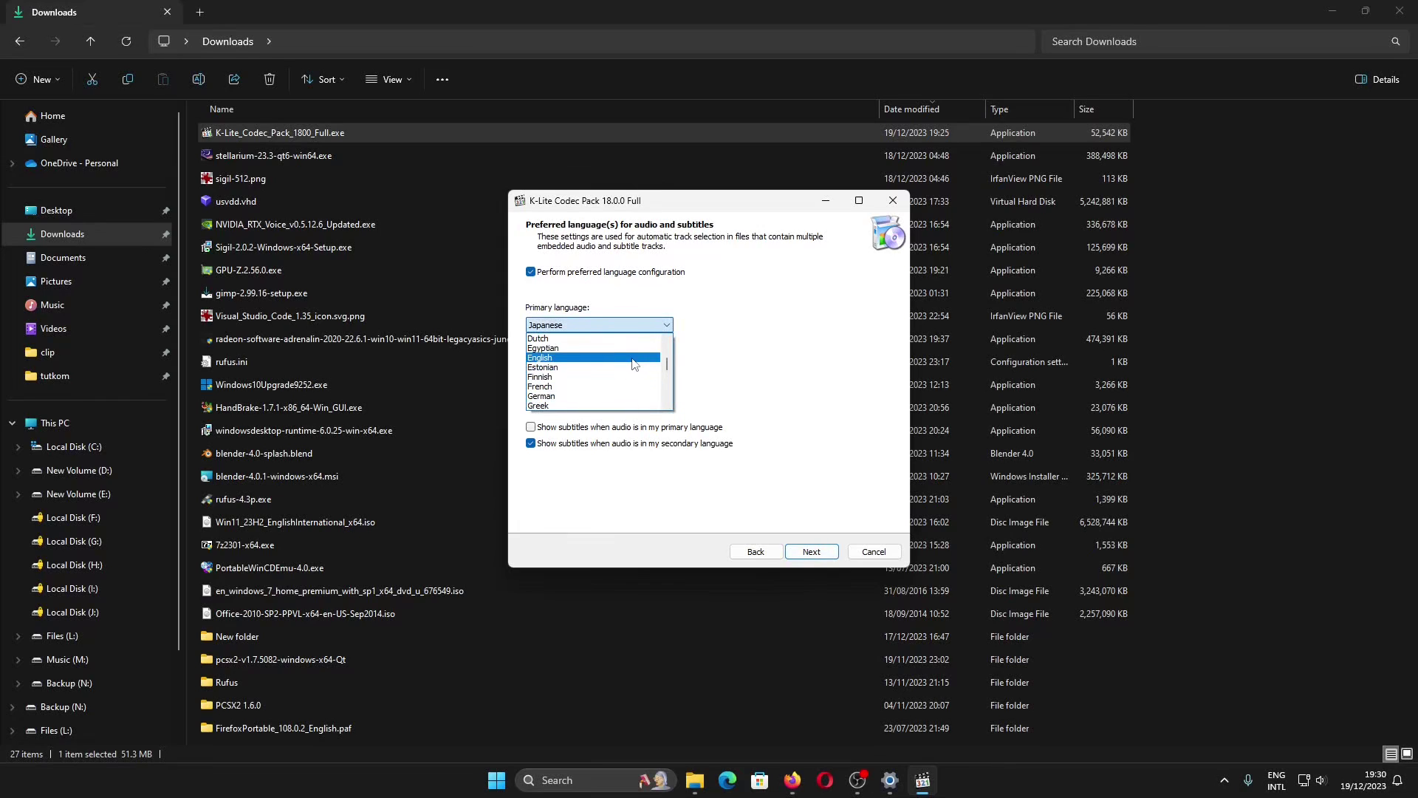
left_click(591, 369)
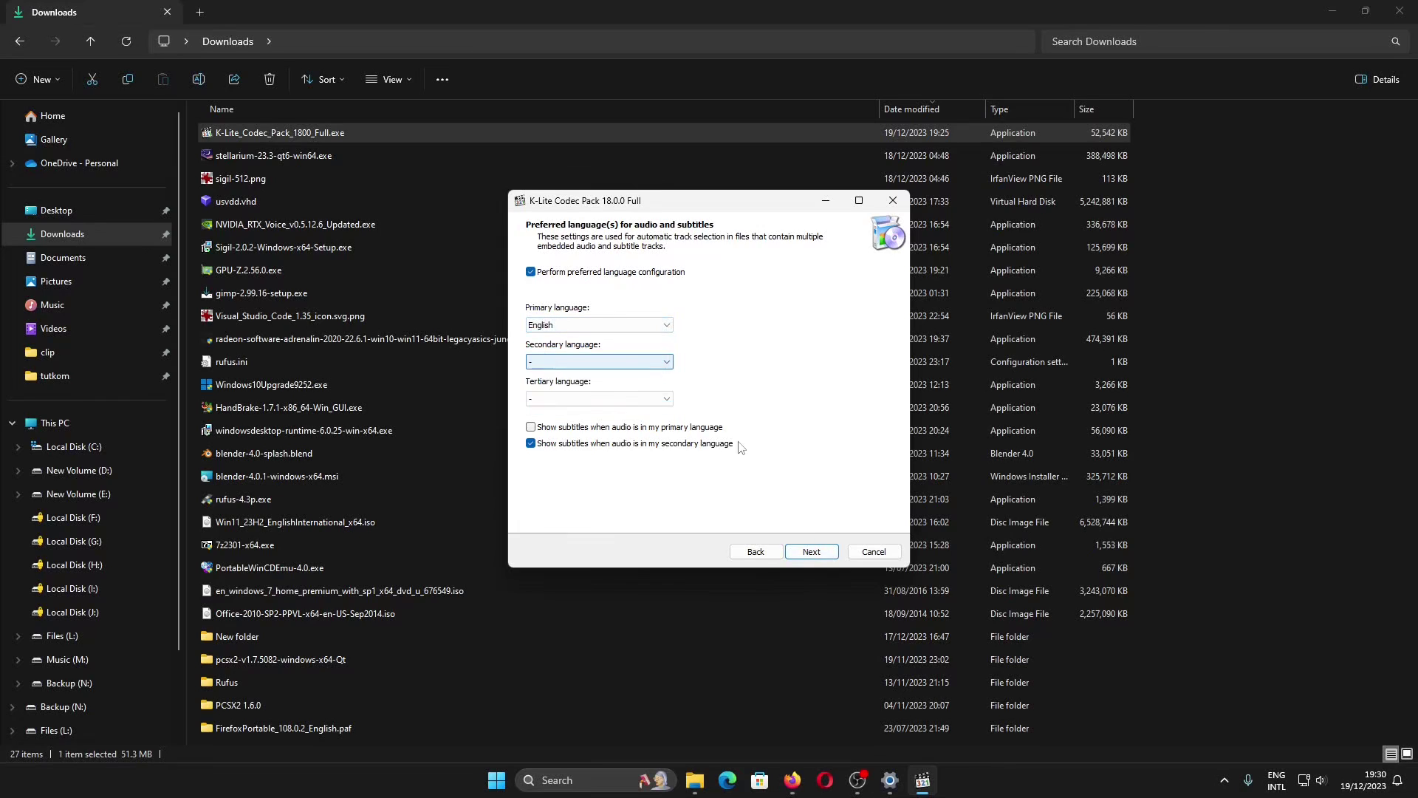
left_click(816, 553)
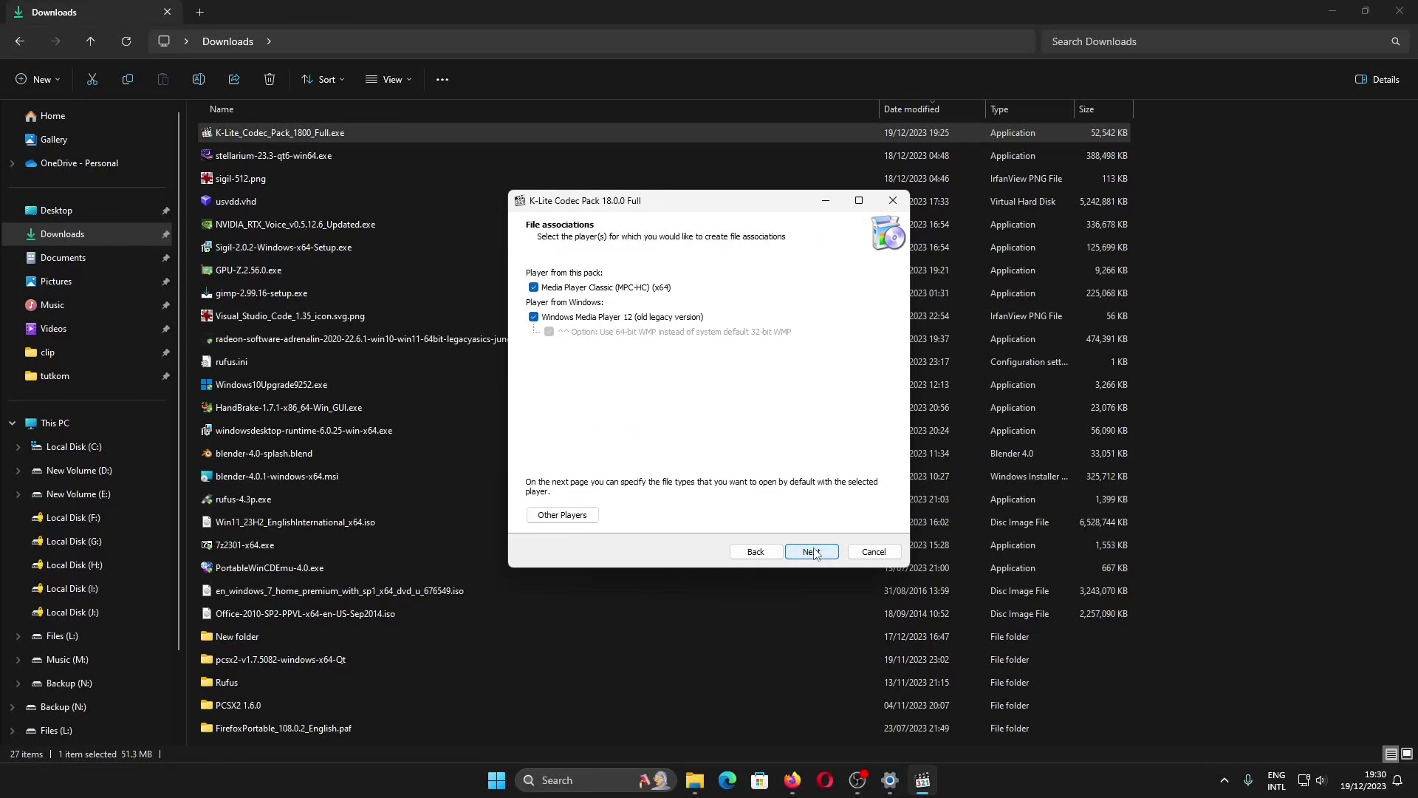
- Accept the default players and file associations to reach the audio configuration
left_click(815, 555)
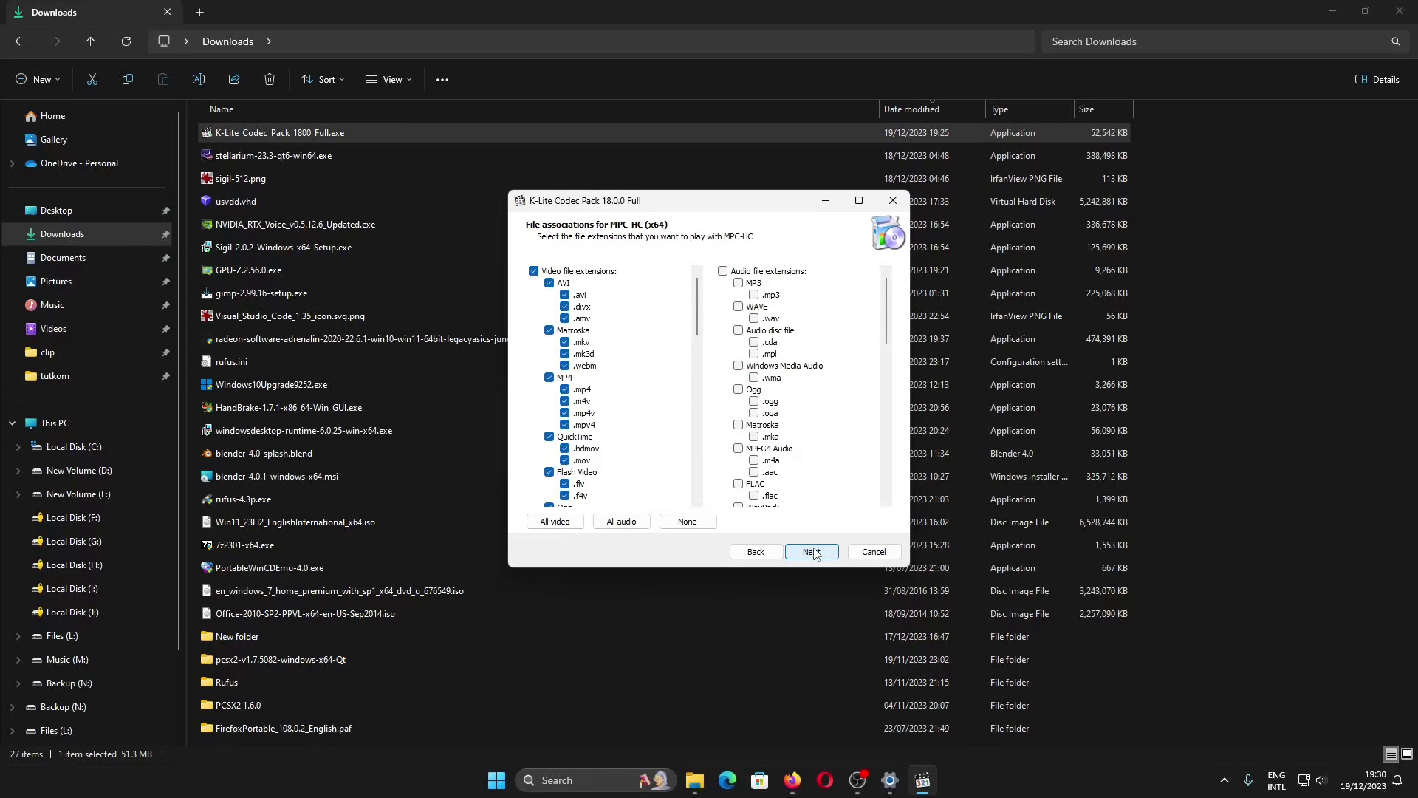
left_click(814, 555)
left_click(814, 555)
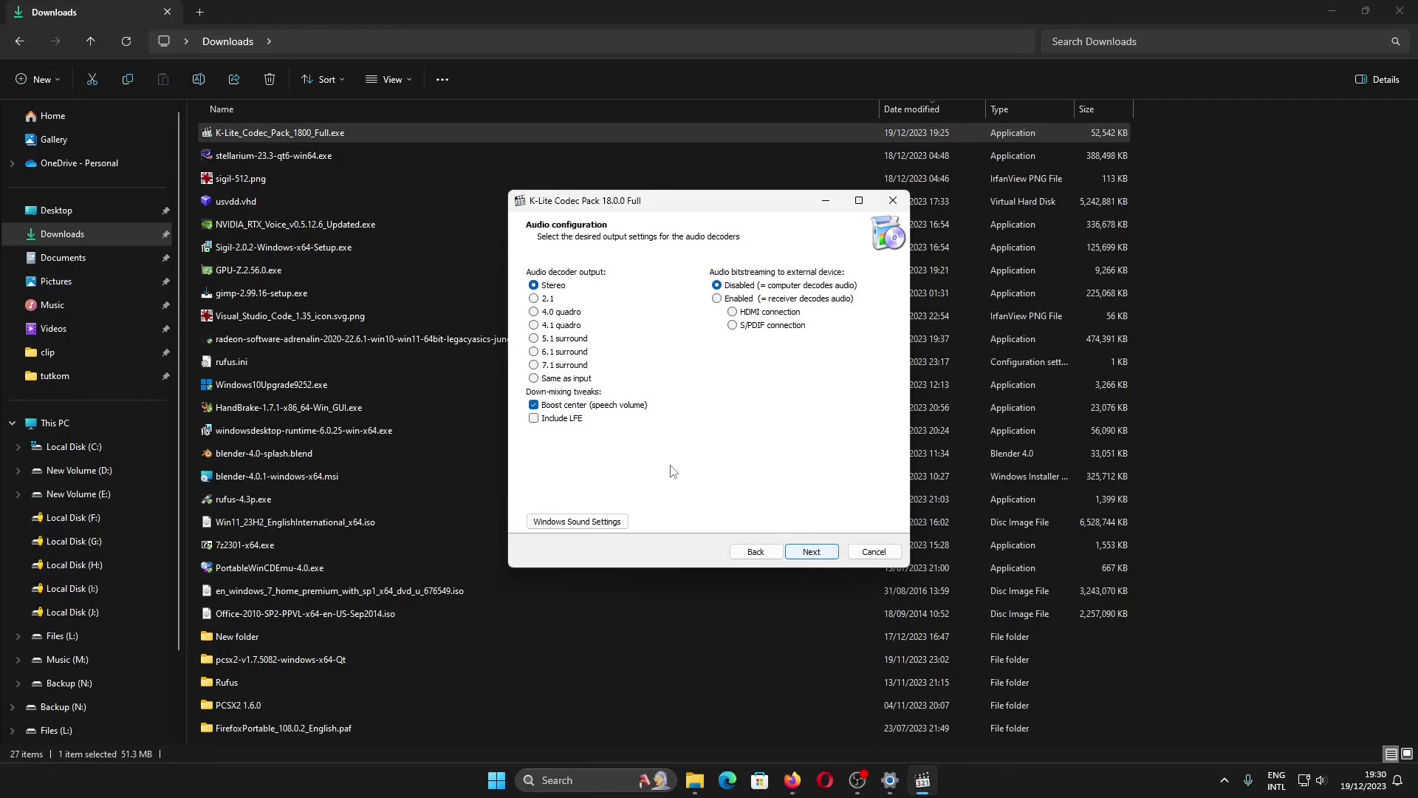
- Try the Same as input, 5.1 surround and Stereo options for the audio decoder output
left_click(548, 380)
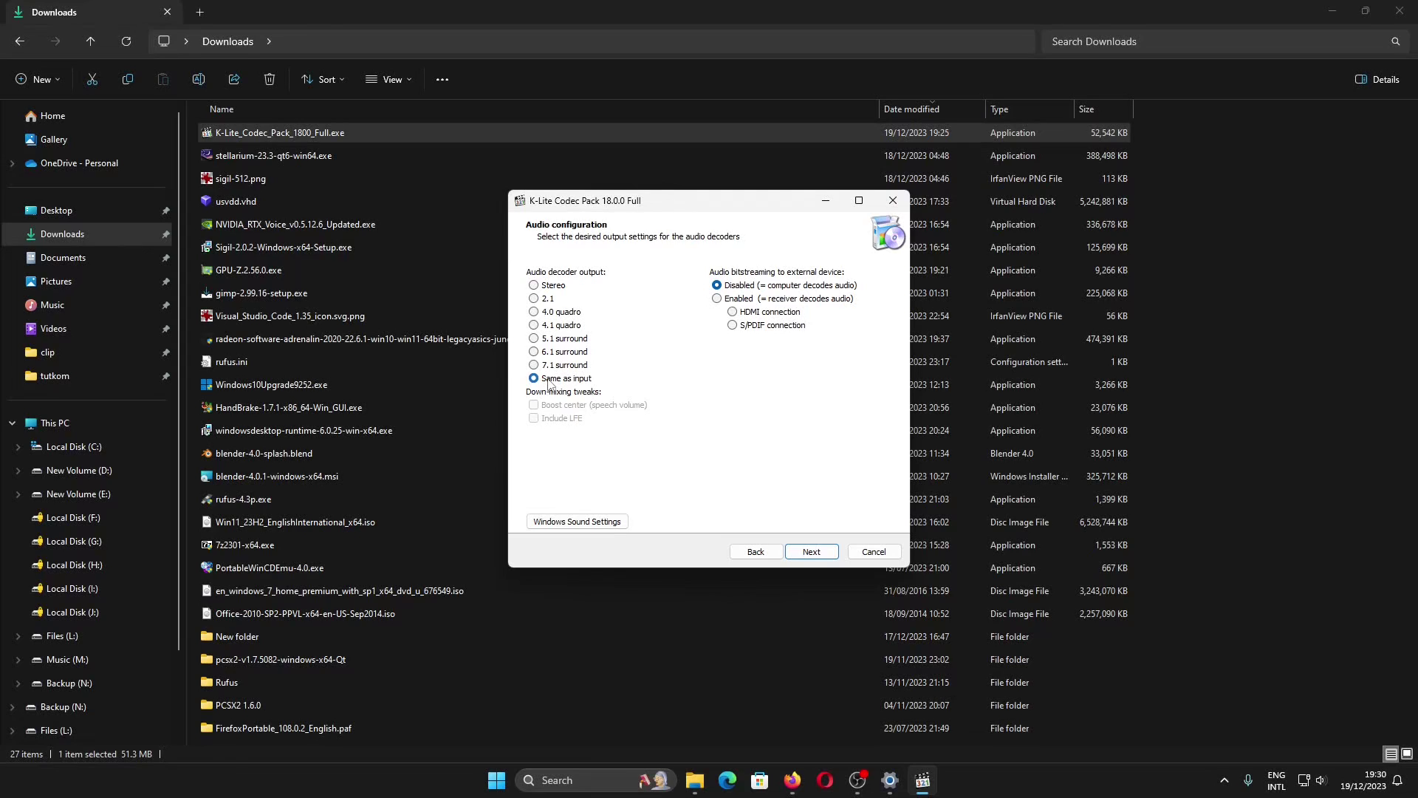
left_click(559, 341)
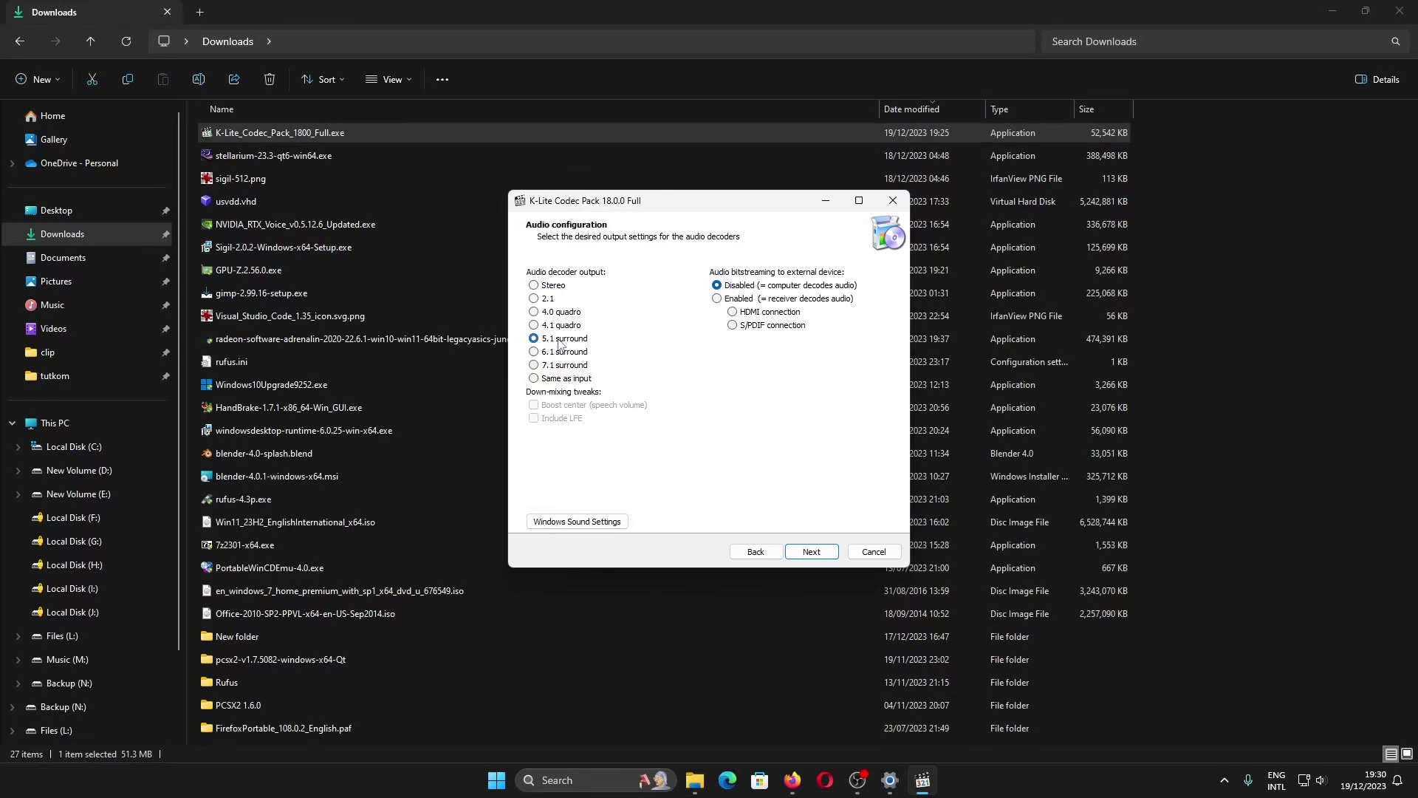
left_click(548, 287)
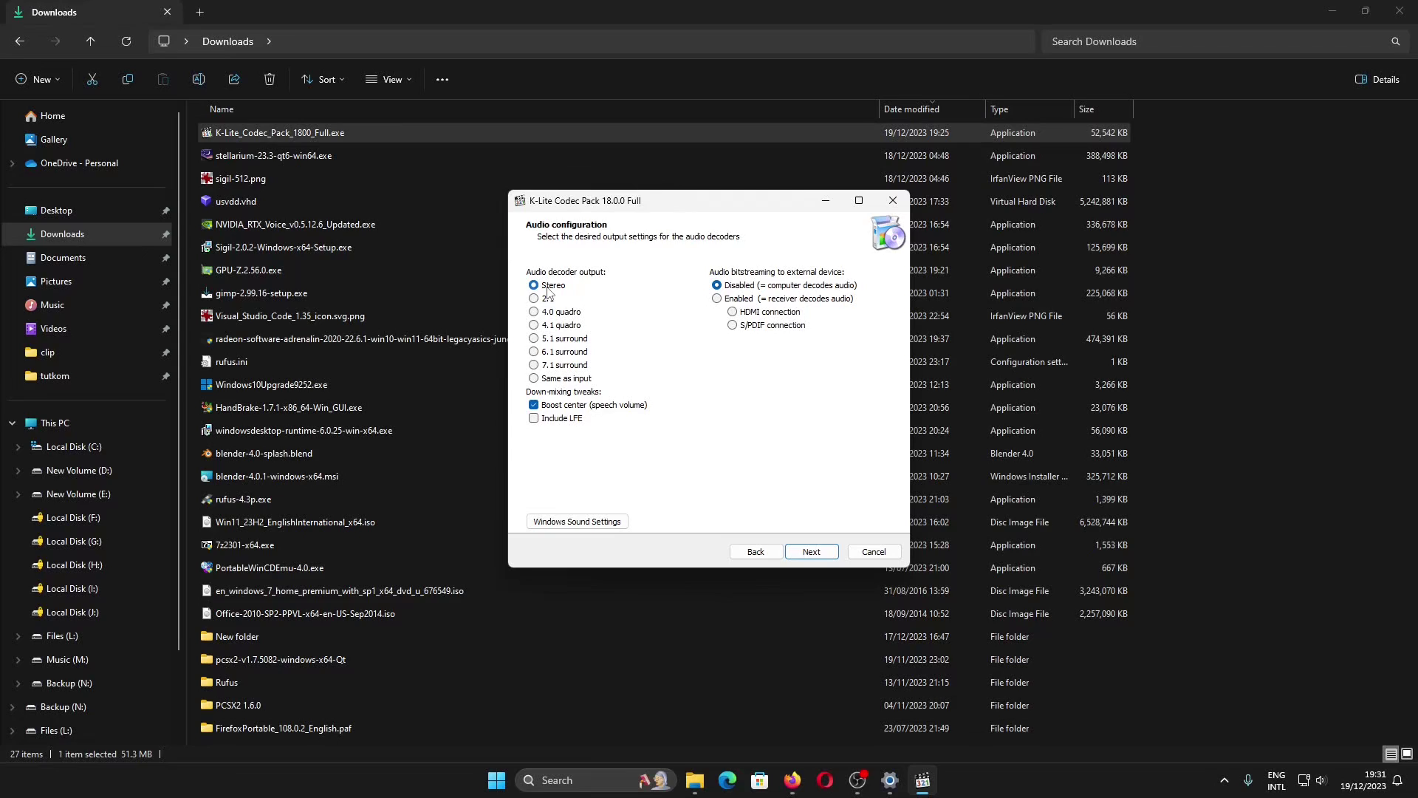
- Set the audio decoder output to Same as input and start installing the codec pack
left_click(560, 380)
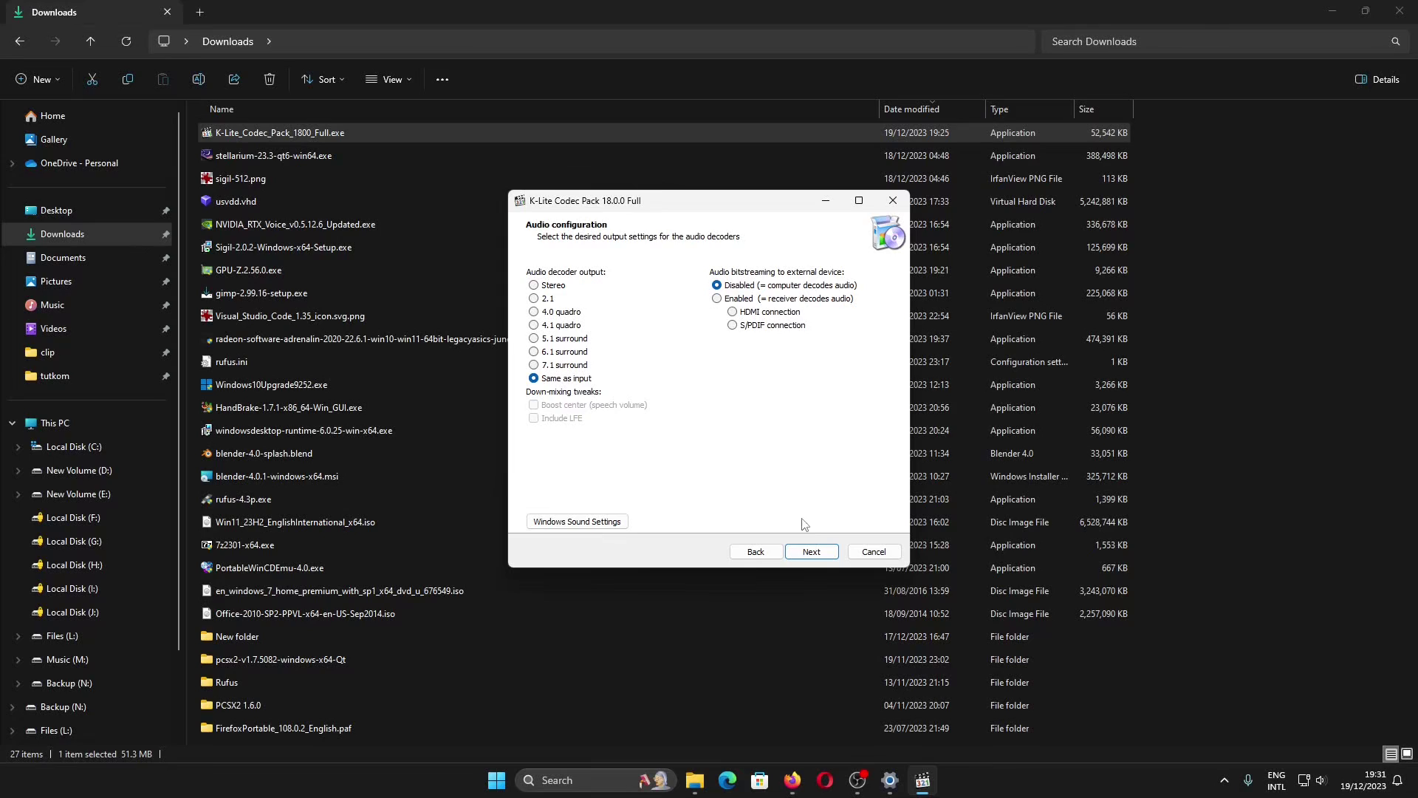
left_click(813, 552)
left_click(815, 553)
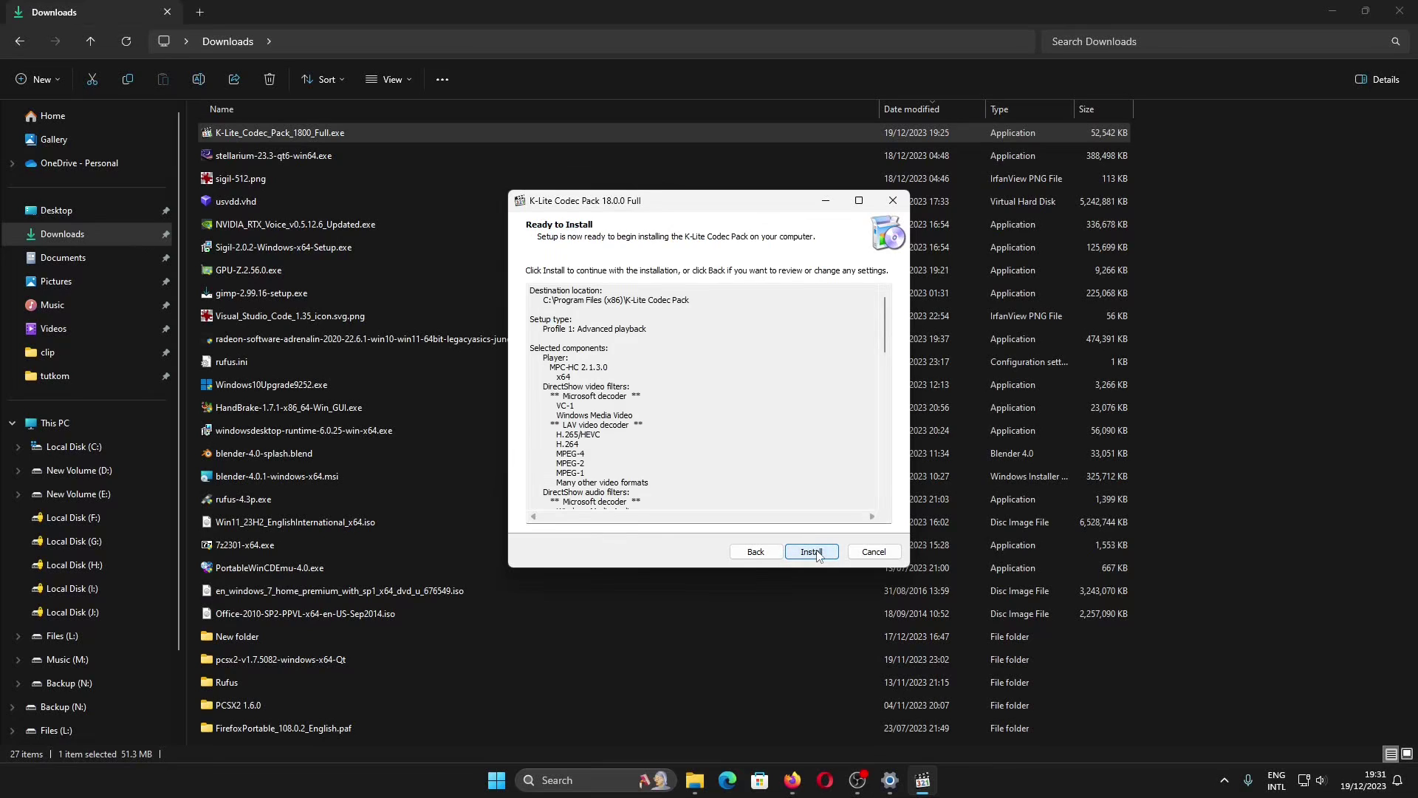
left_click(811, 552)
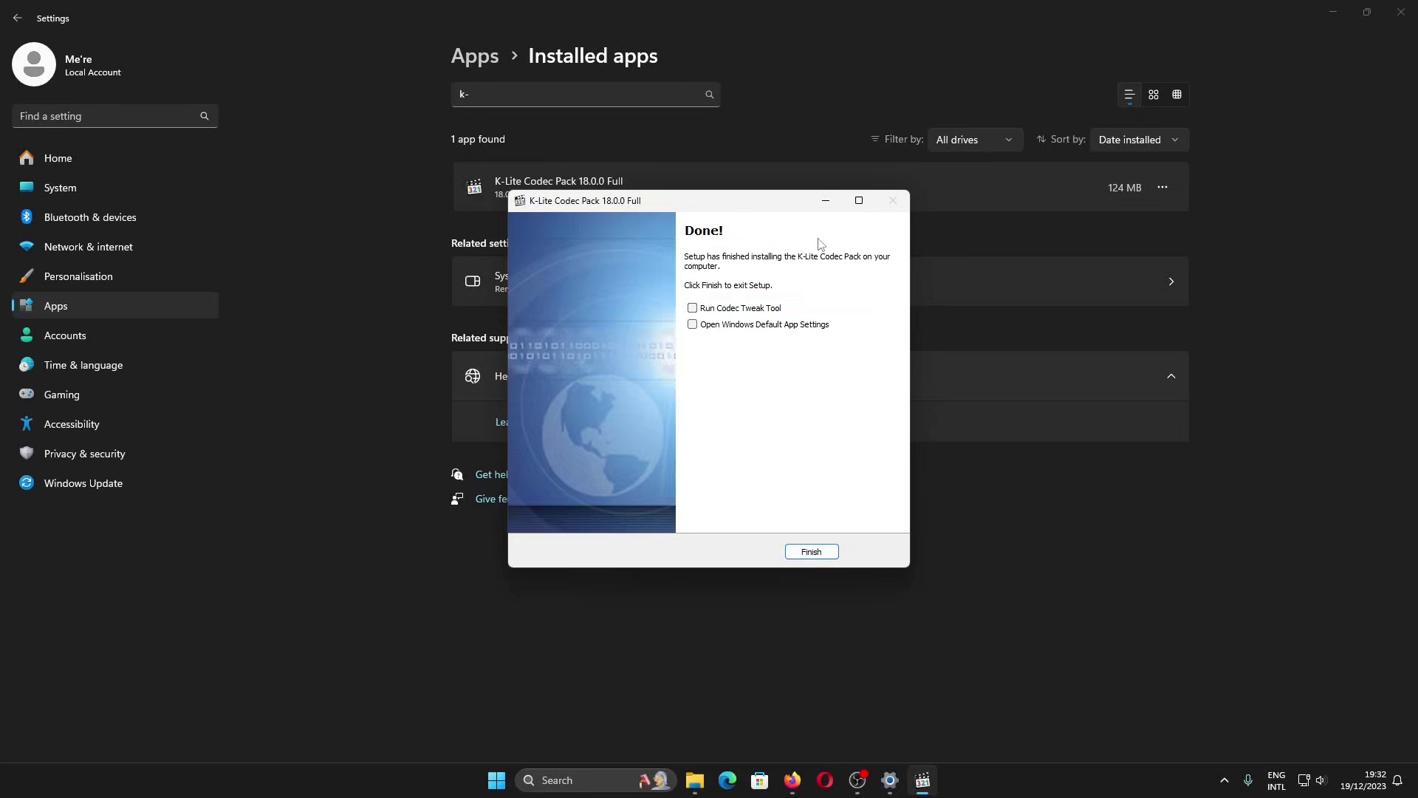
- Minimize the Settings window and finish the K-Lite Codec Pack 18.0.0 Full setup without its extra options
key("Return")
left_click(1327, 9)
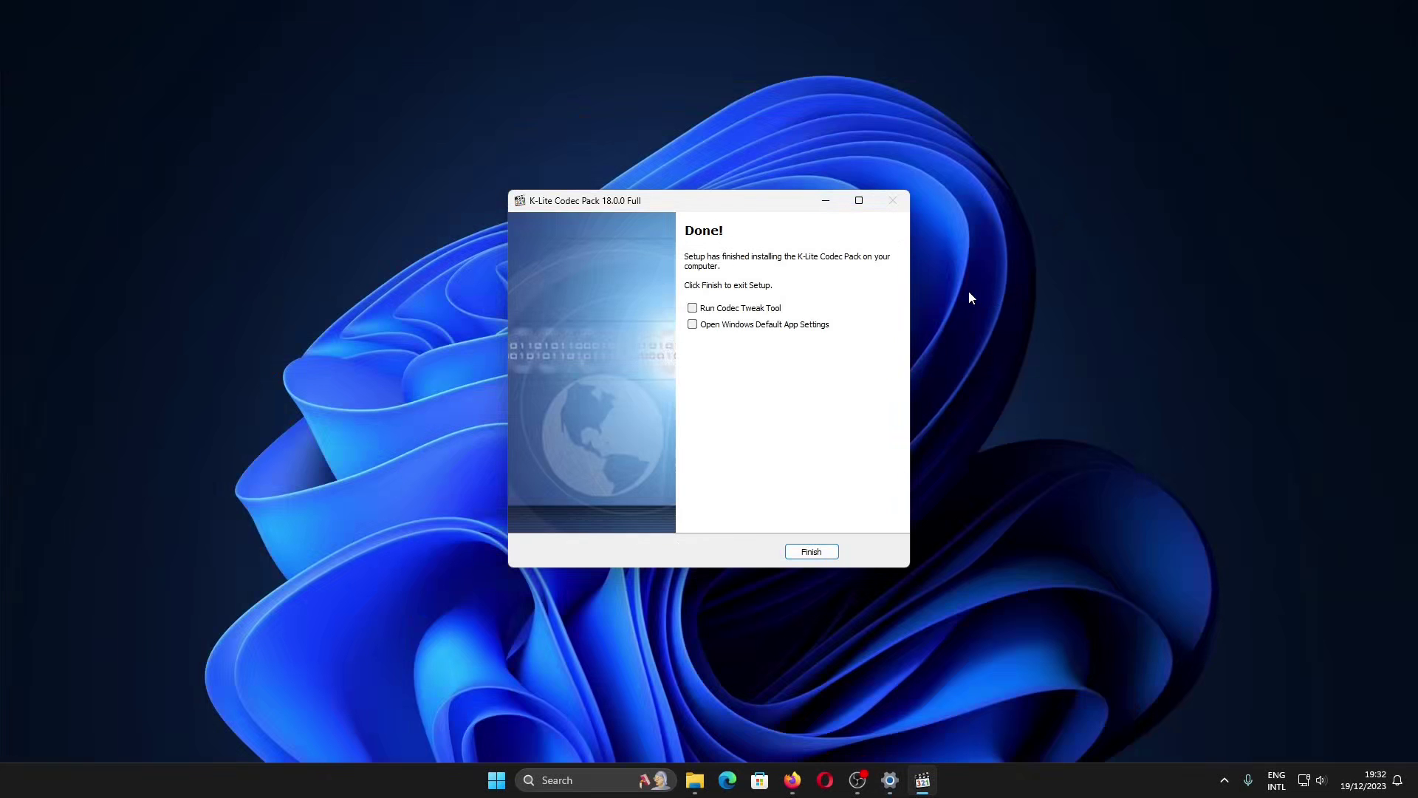
left_click(811, 552)
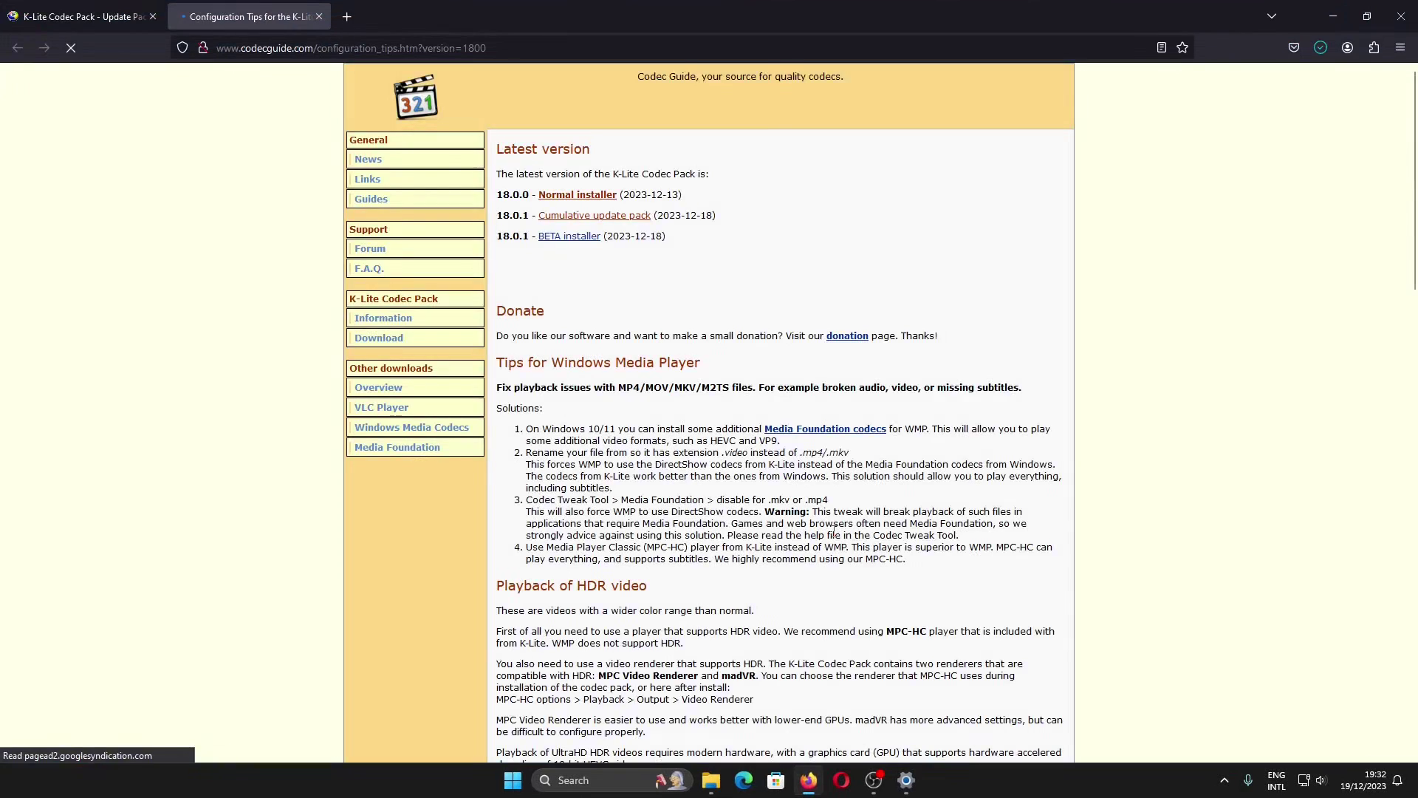
- Download the 18.0.1 update pack from Server 1 on the K-Lite update page and open the downloaded file
left_click(121, 7)
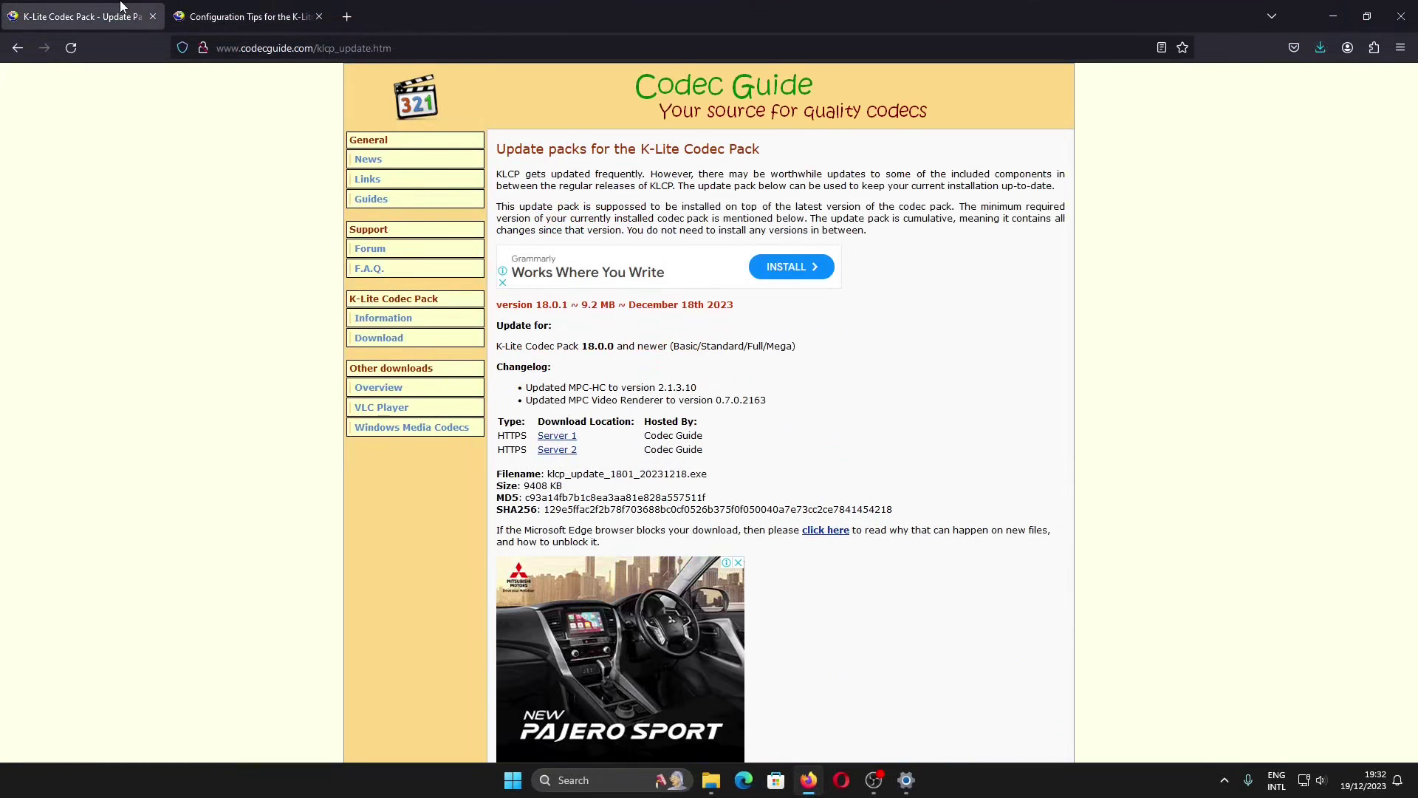
left_click(575, 441)
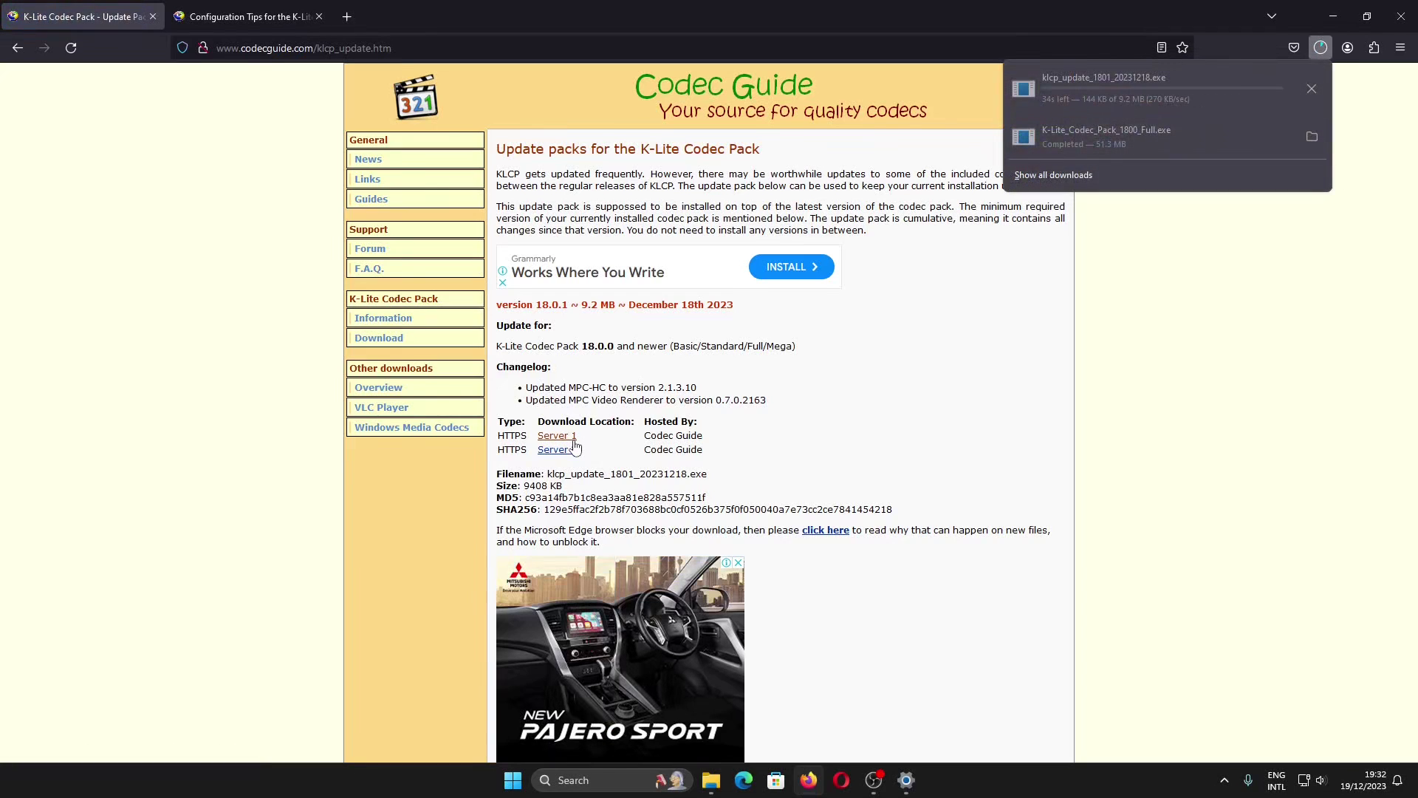
left_click(1172, 106)
- Allow klcp_update_1801_20231218.exe to run past the SmartScreen block and make changes to the device
left_click(551, 282)
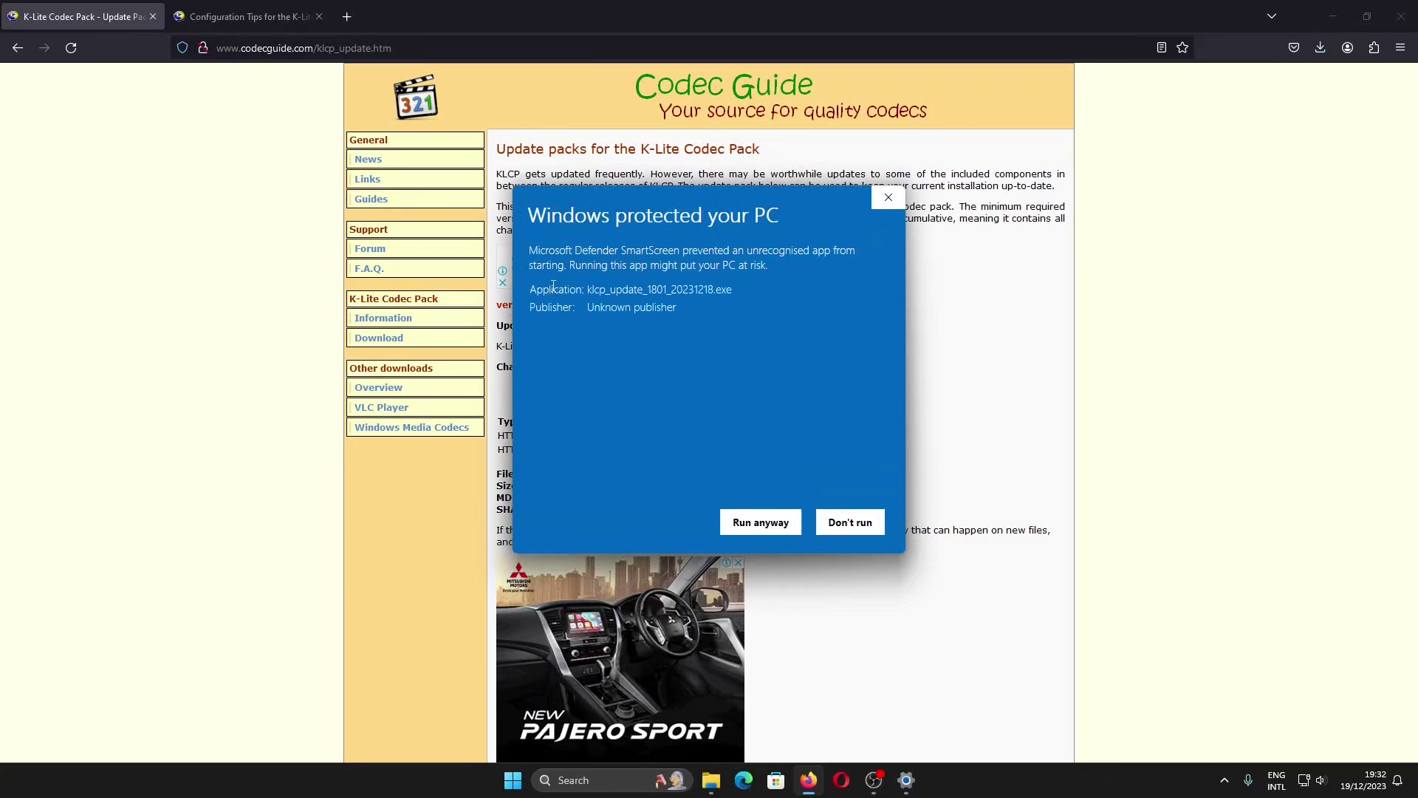
left_click(755, 526)
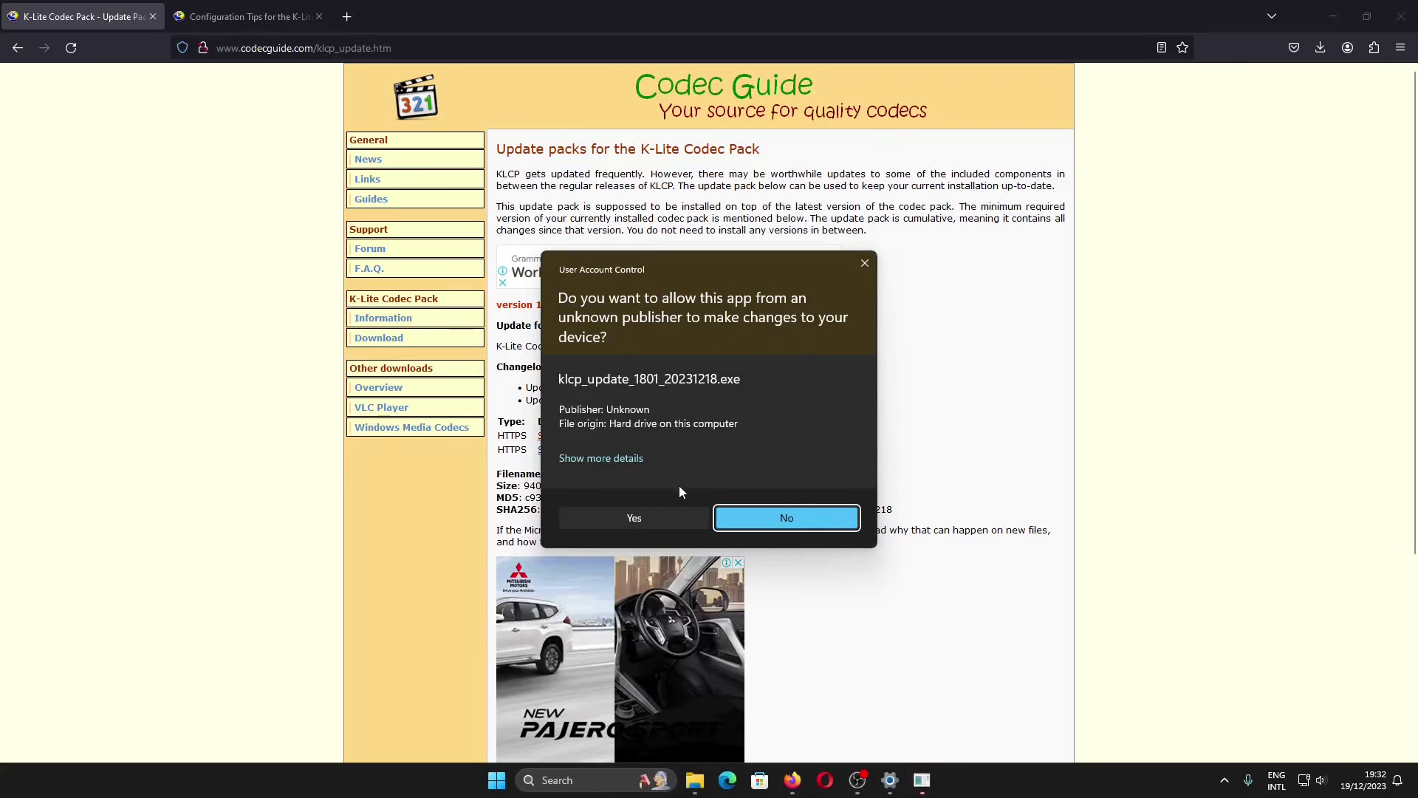
left_click(655, 518)
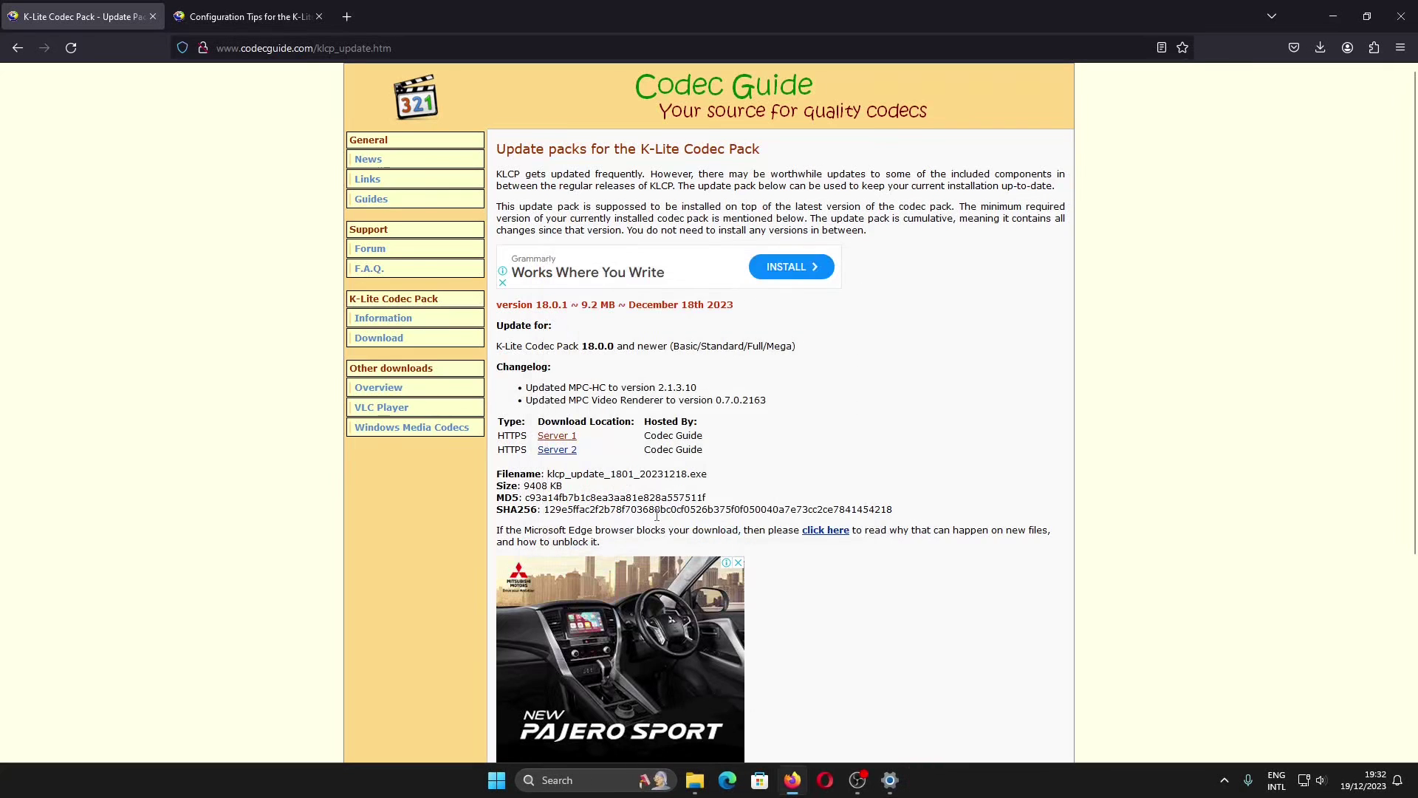
- Minimize the browser and install KLCP Update 18.0.1 with the MPC-HC and MPC Video Renderer components, completing its setup
left_click(1333, 15)
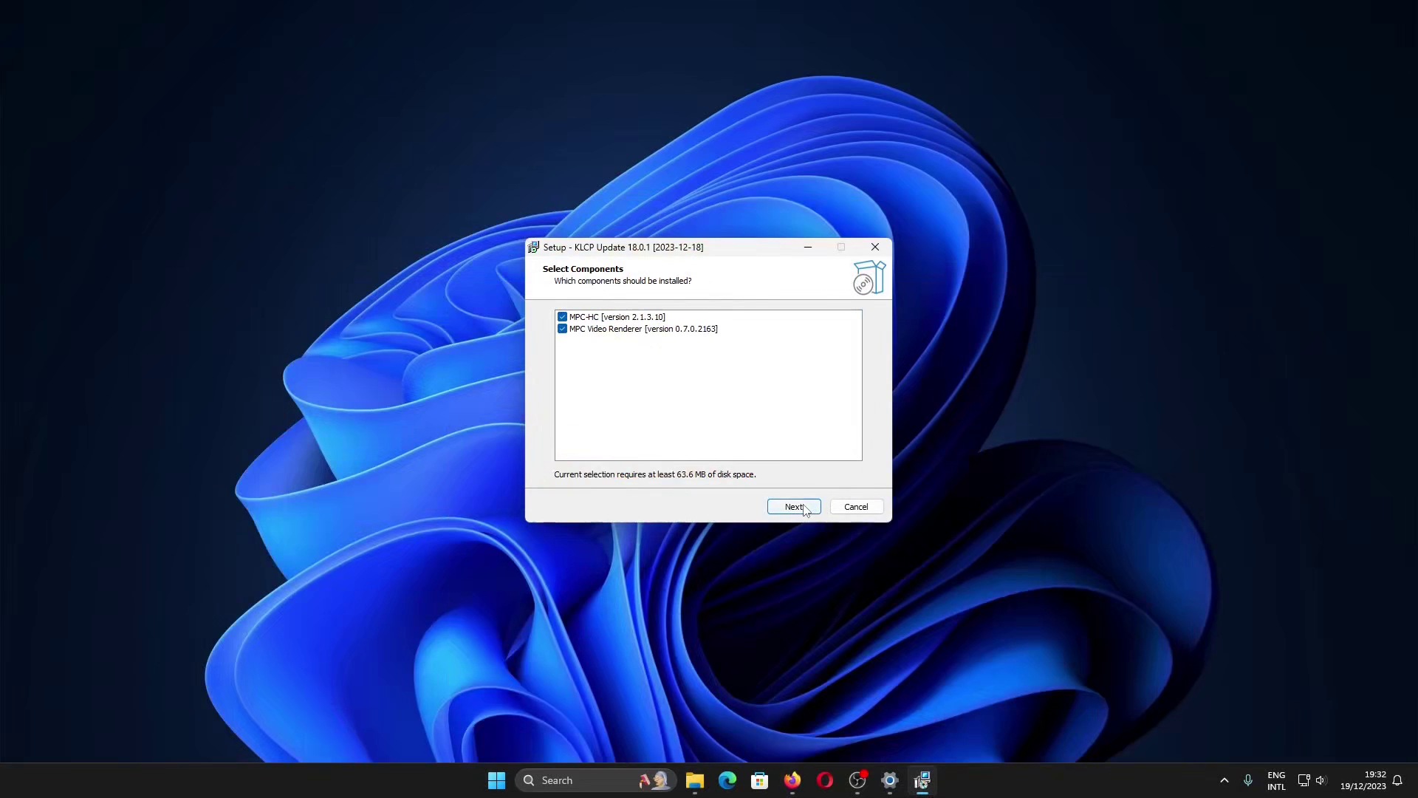
left_click(787, 508)
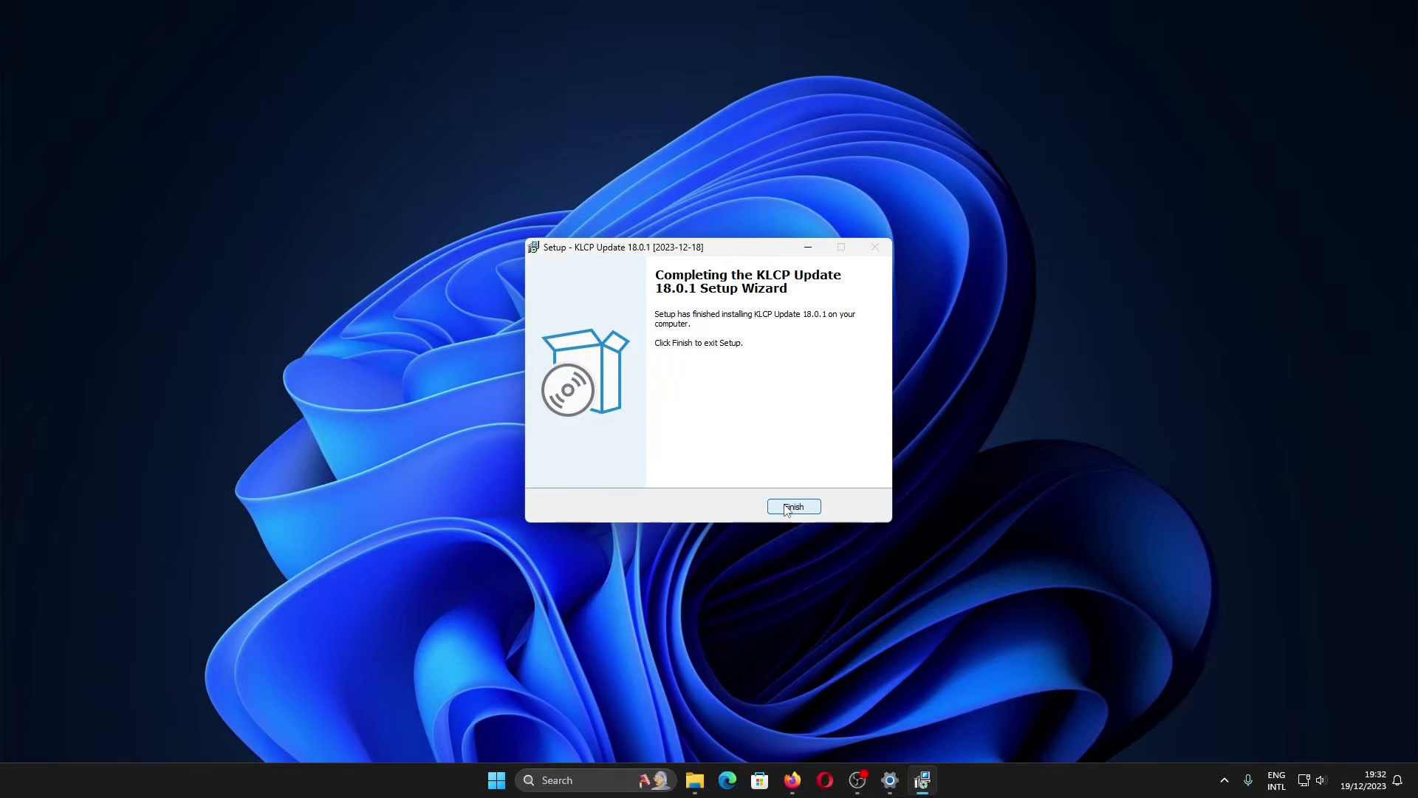
left_click(788, 506)
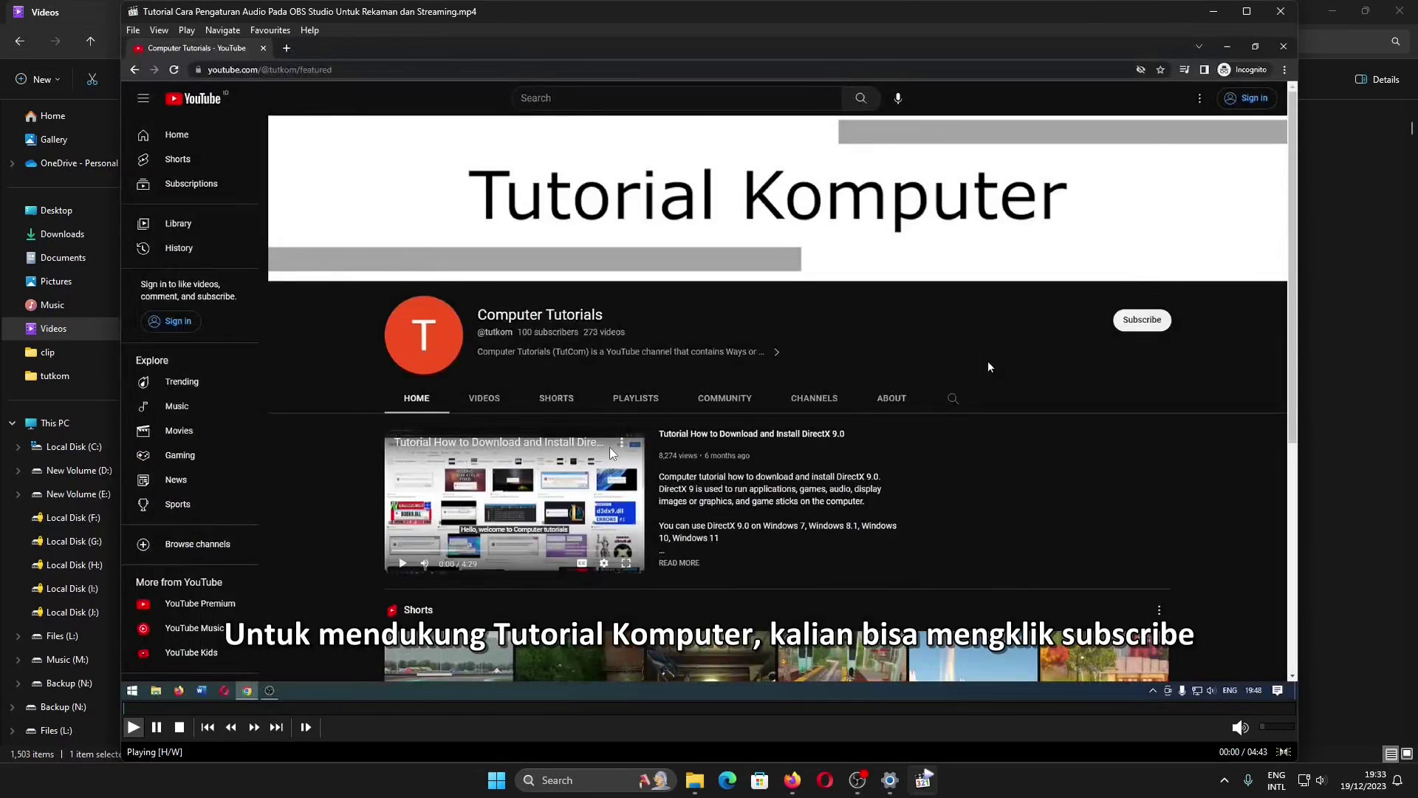
- Pause the OBS Studio audio tutorial video playing in MPC-HC
key("space")
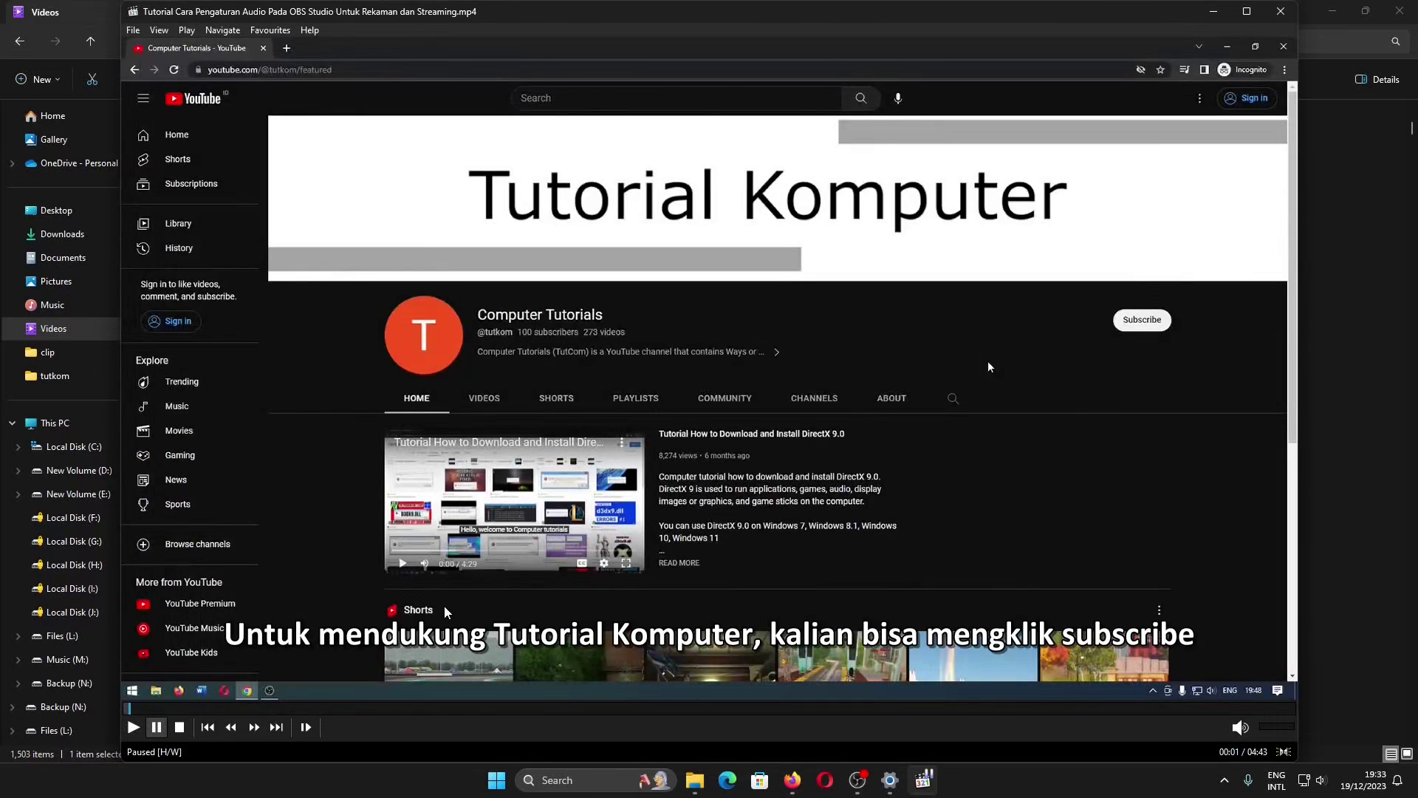